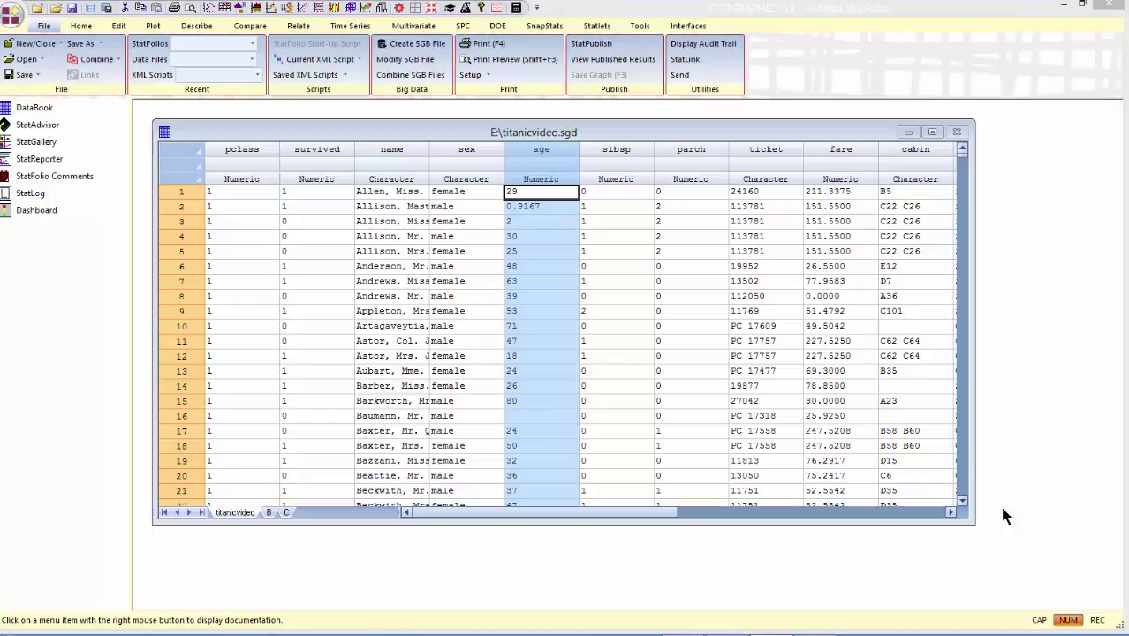
click(323, 151)
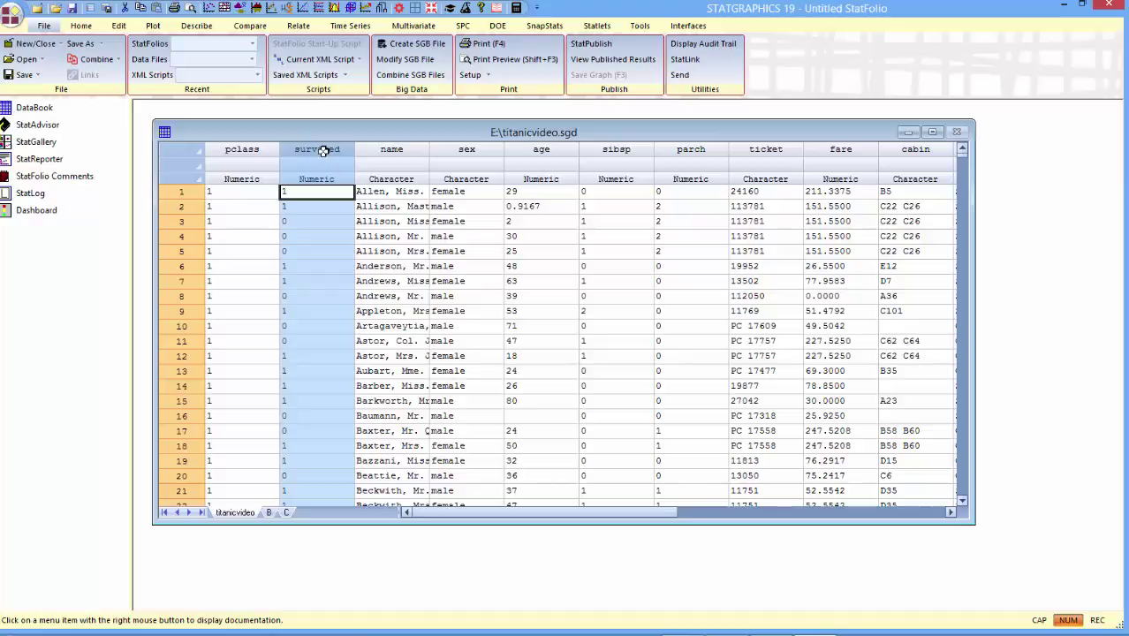
click(253, 150)
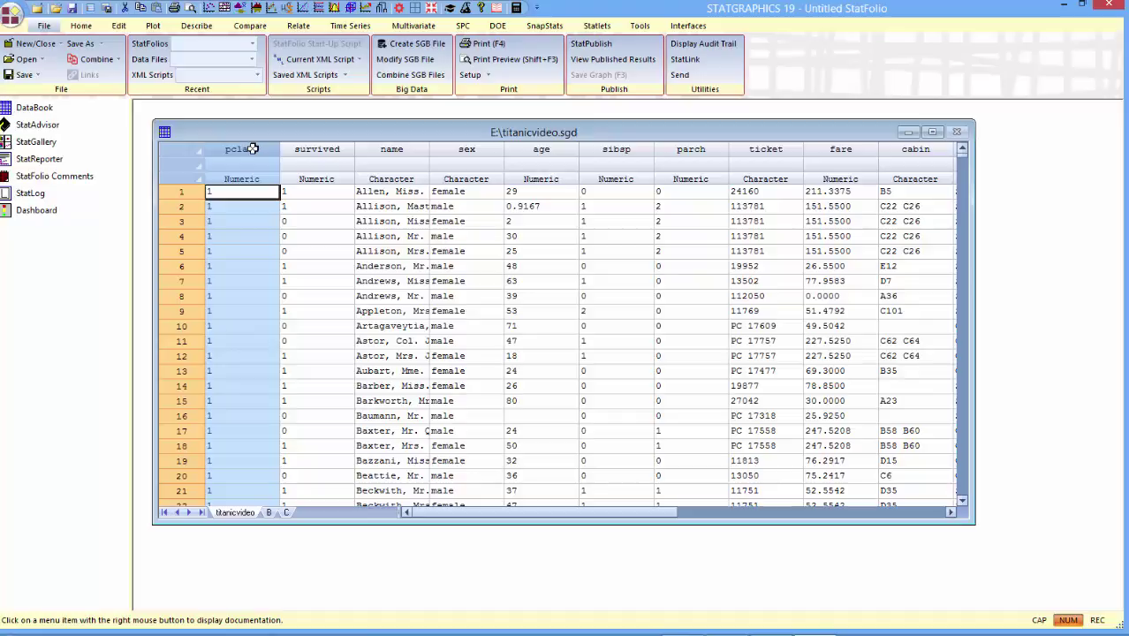
click(456, 155)
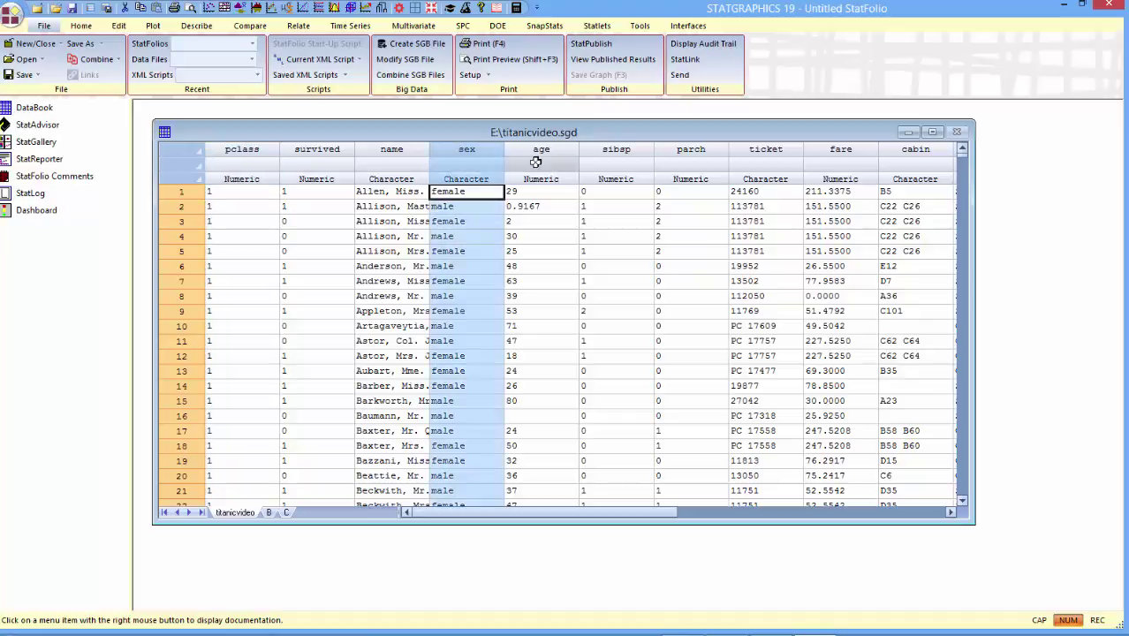
click(538, 155)
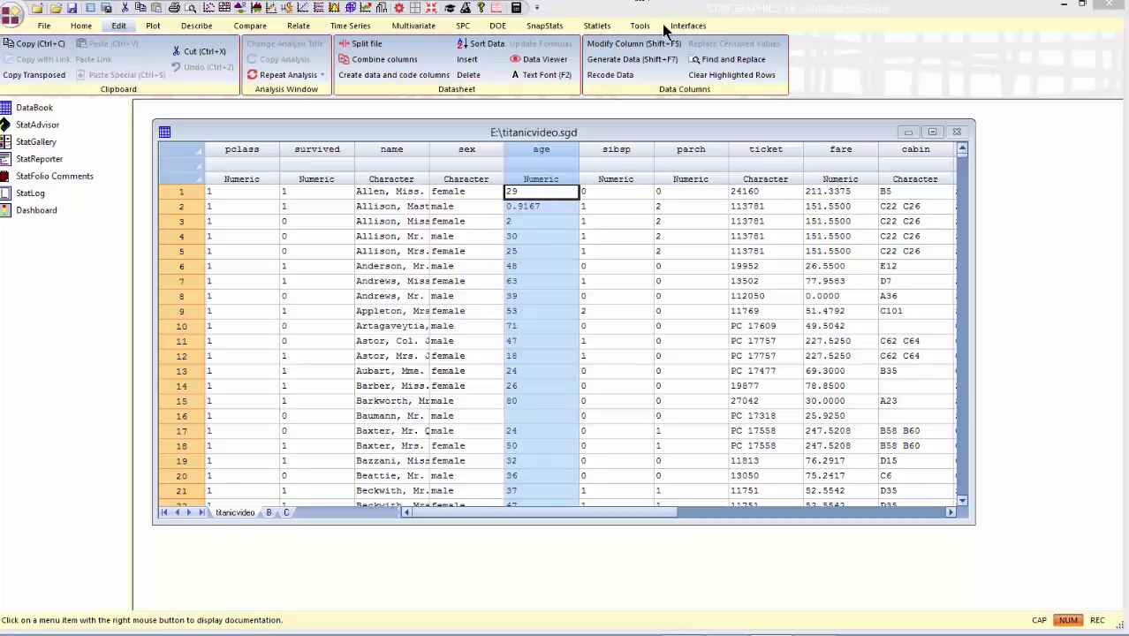
- Launch Classification and Regression Trees with survived as dependent, pclass and sex categorical, age quantitative
click(693, 29)
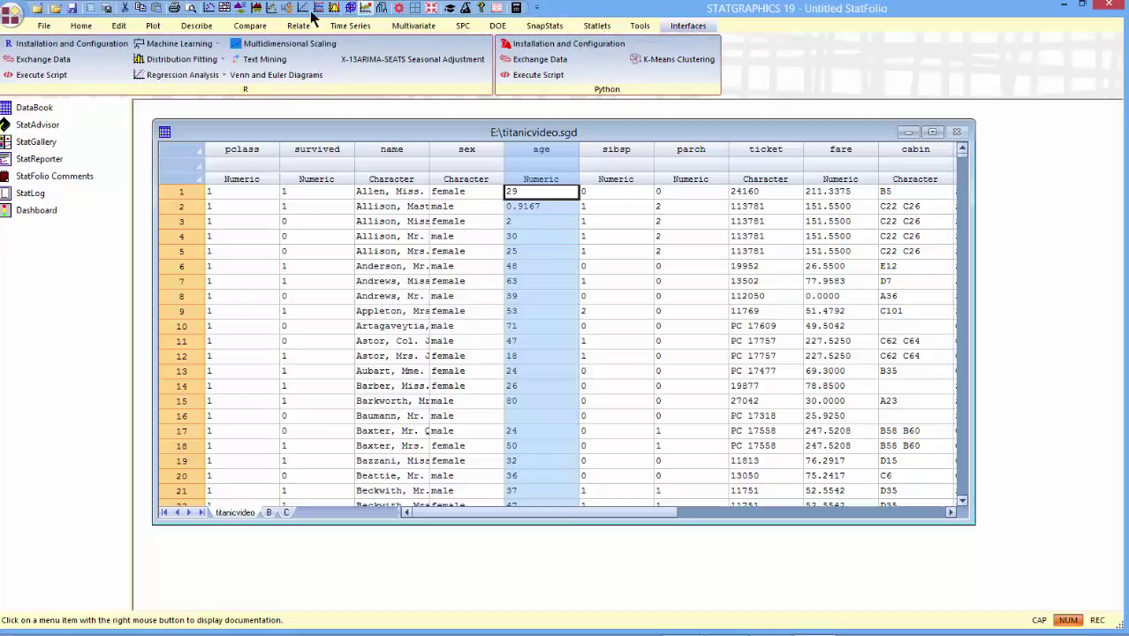
click(187, 49)
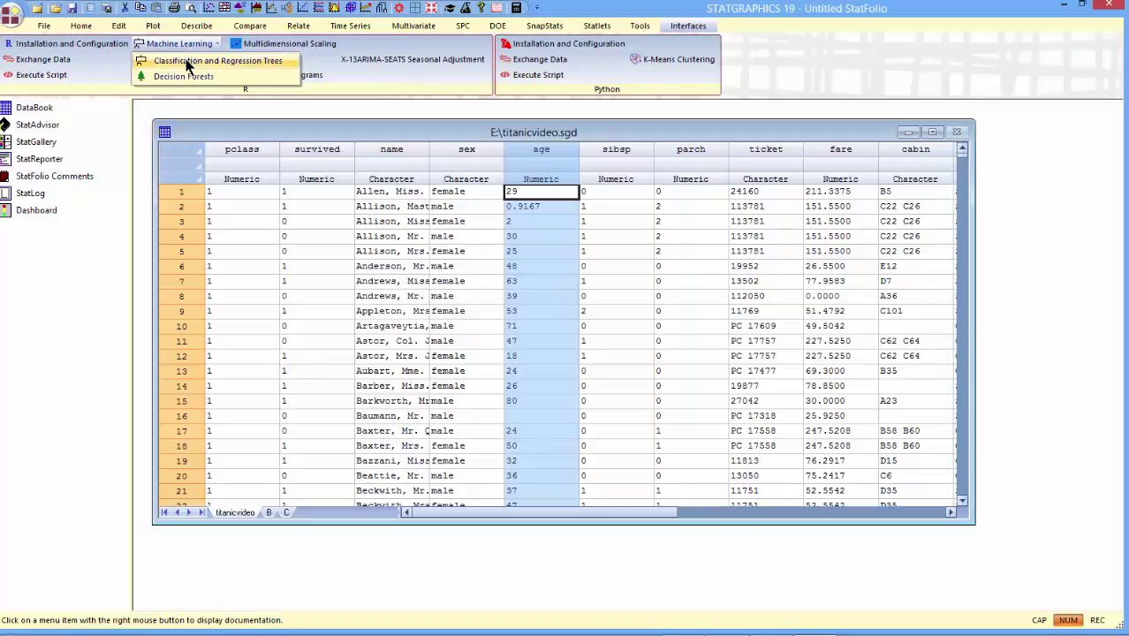
click(188, 62)
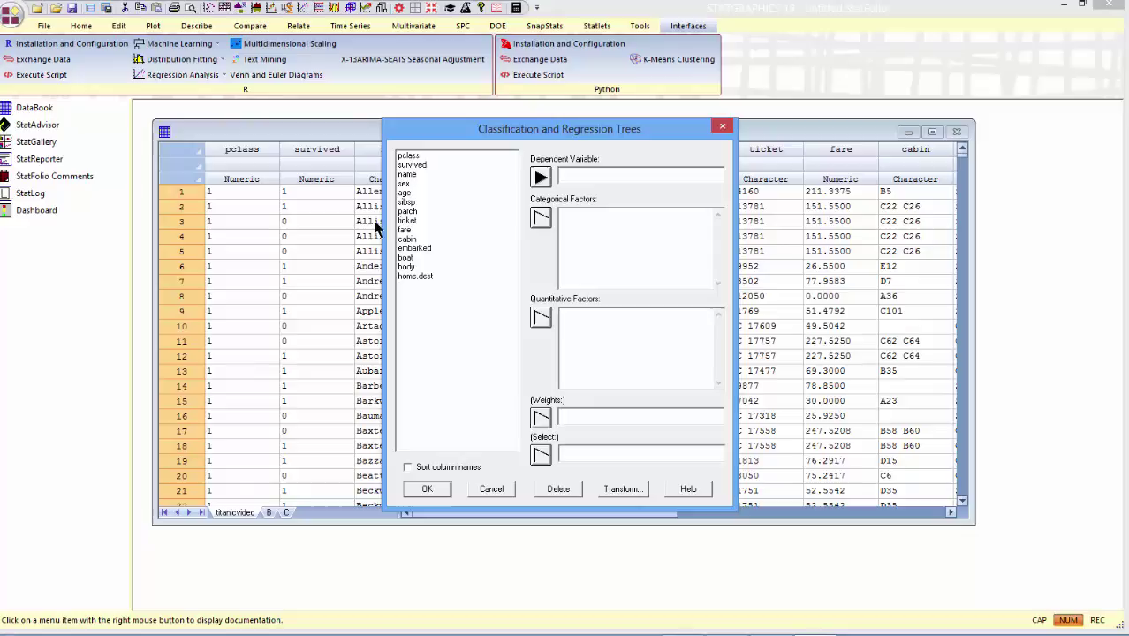
click(423, 166)
click(540, 177)
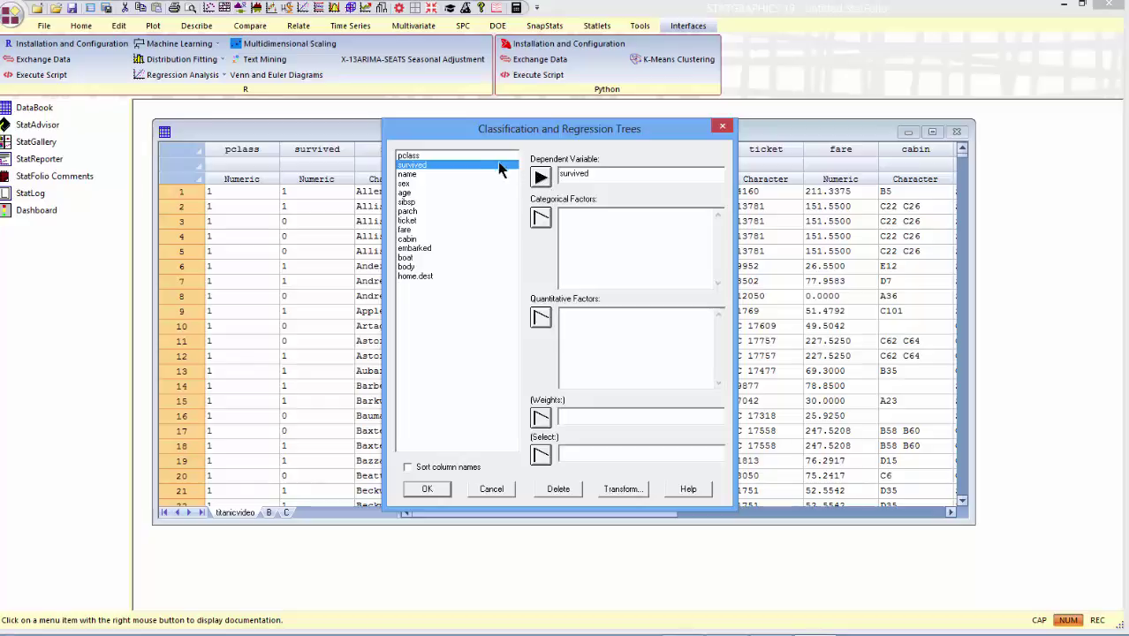
click(468, 155)
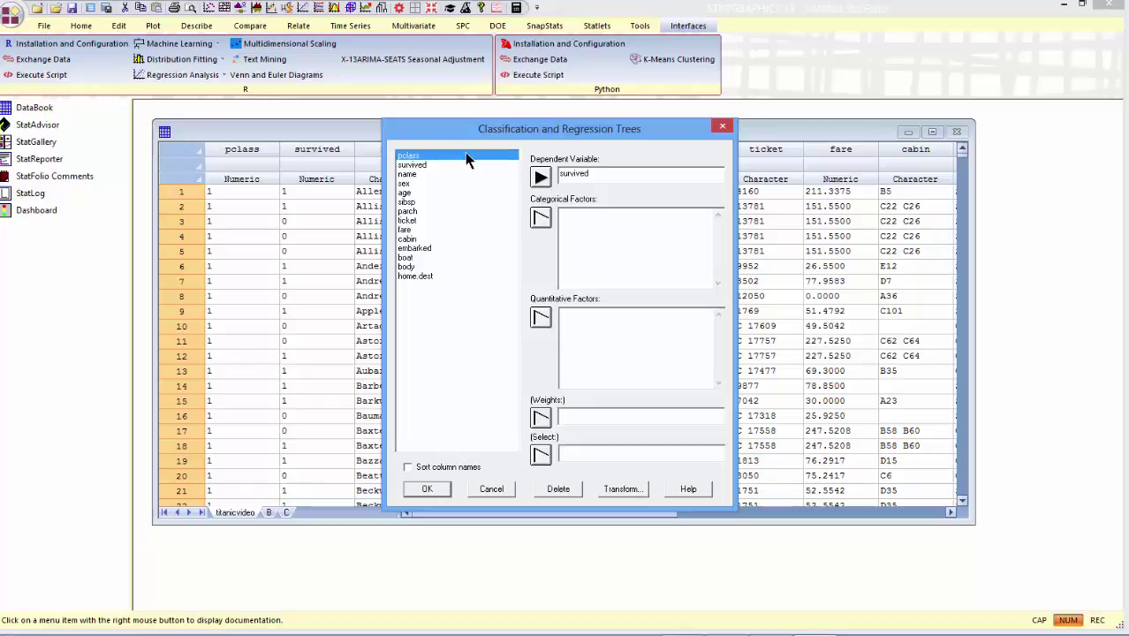
click(539, 219)
click(413, 183)
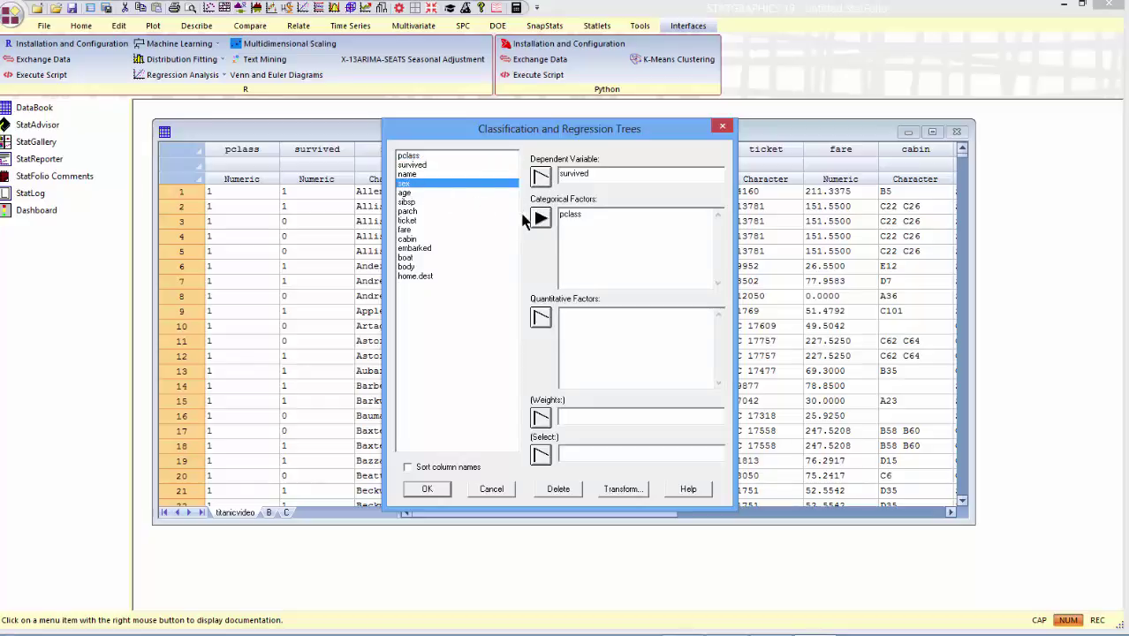
click(542, 219)
click(406, 193)
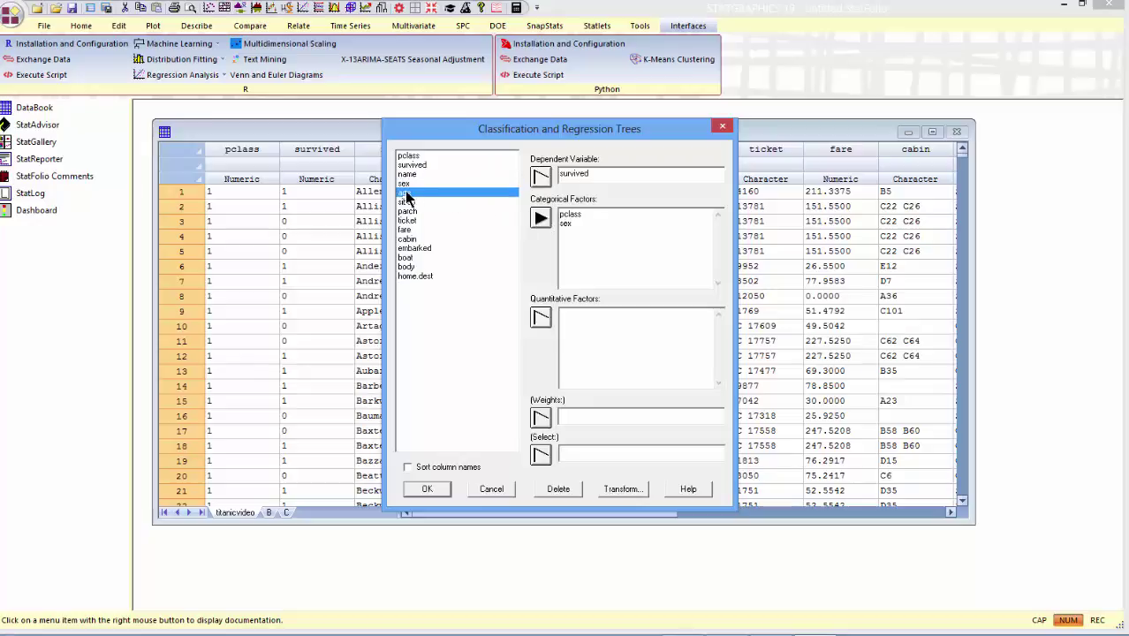
click(540, 319)
click(425, 491)
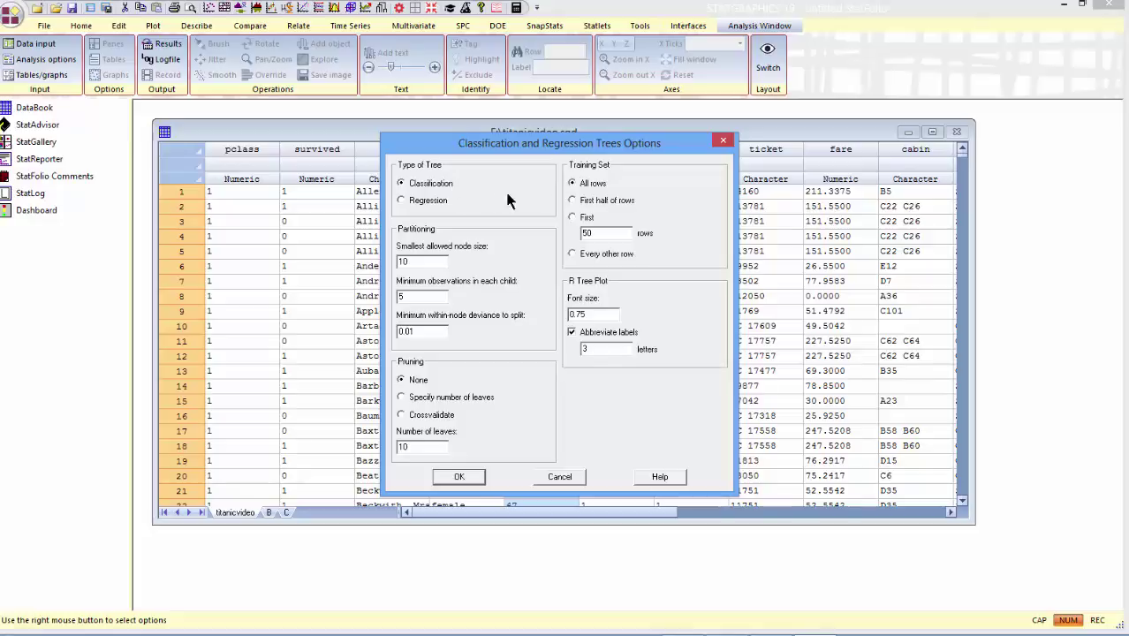
- Accept the default tree options and tables and graphs to fit the survived tree
click(458, 477)
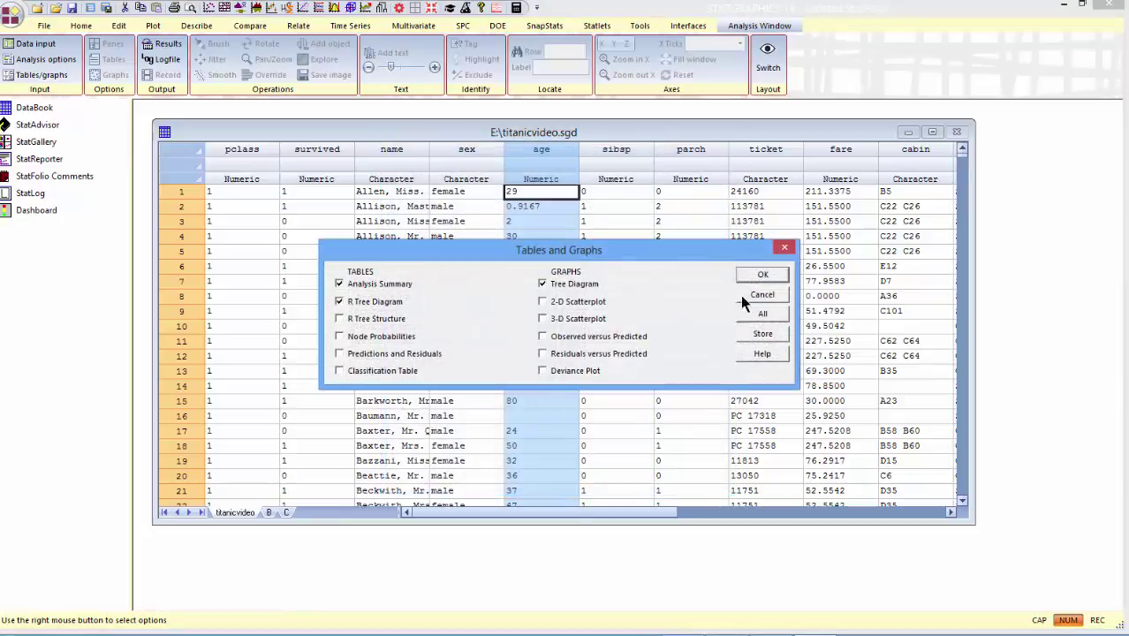
click(761, 277)
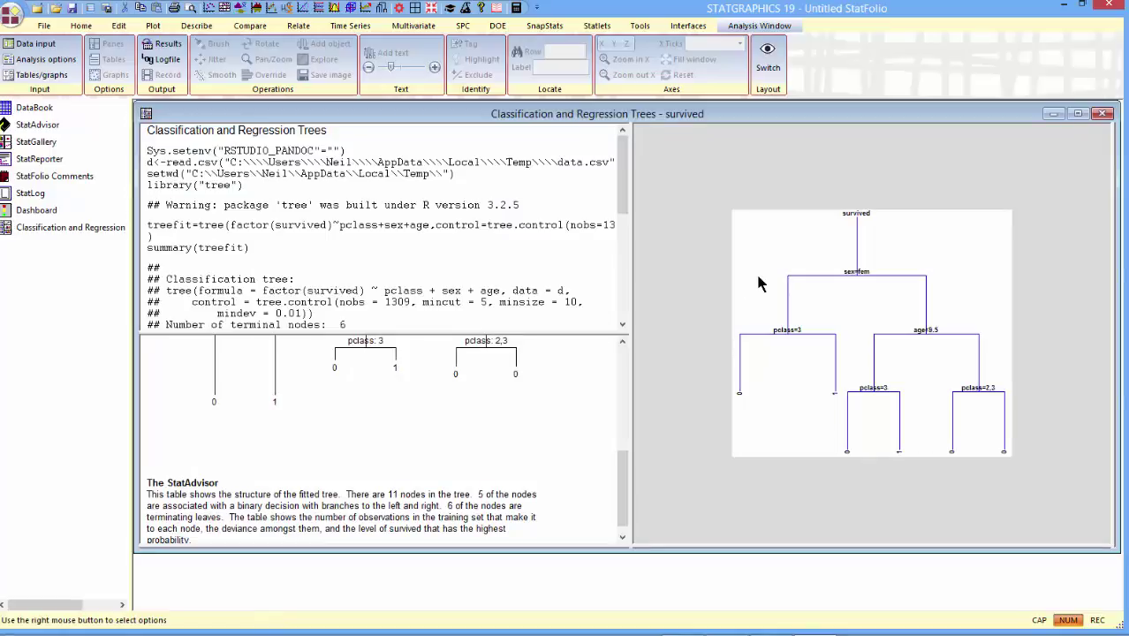
- Maximize the tree diagram pane and increase its node label text size five times
double_click(758, 282)
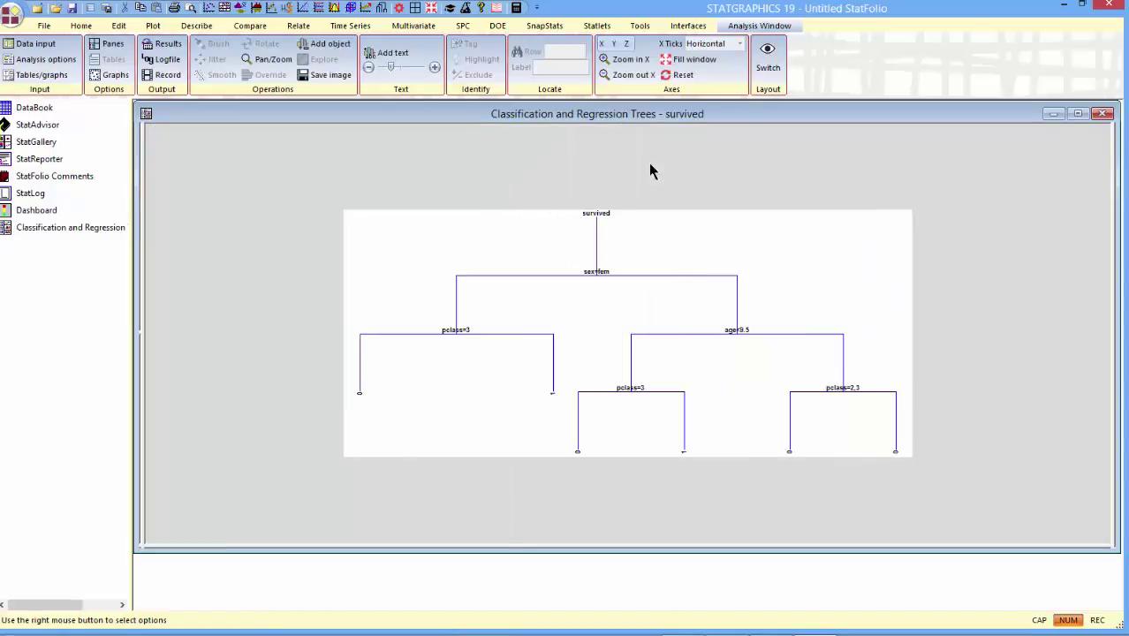
click(433, 68)
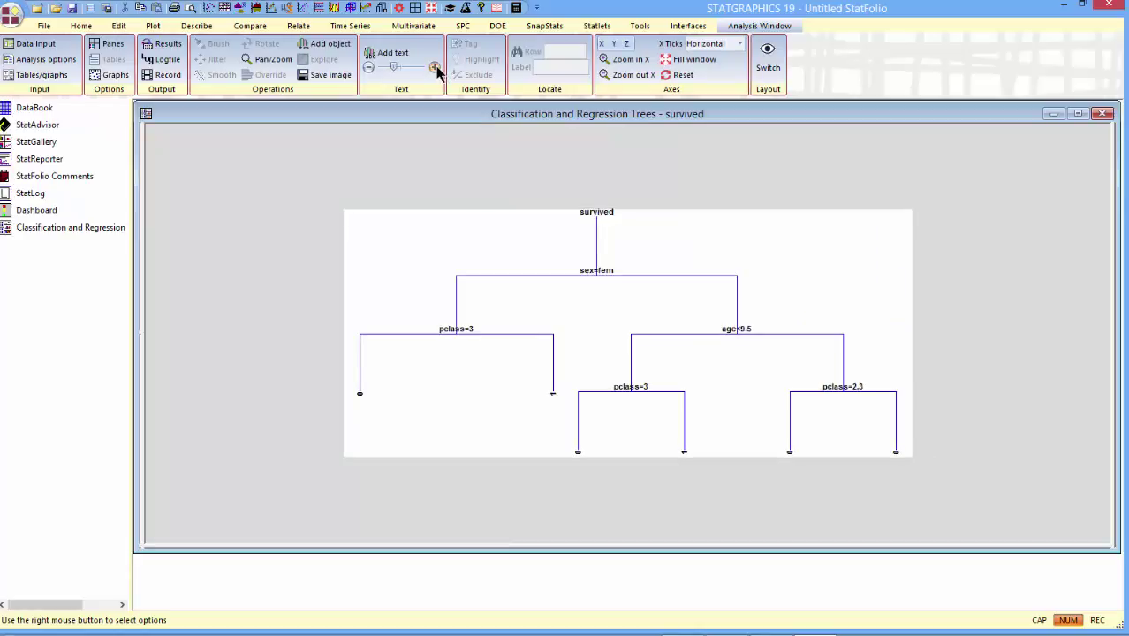
click(434, 68)
click(433, 68)
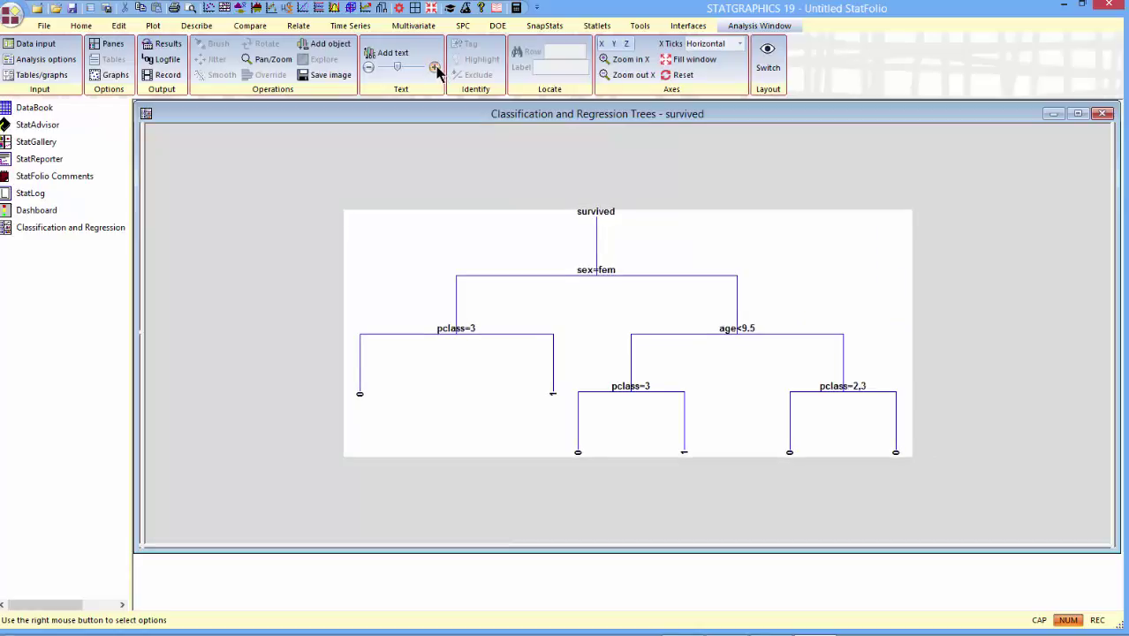
click(433, 68)
click(433, 68)
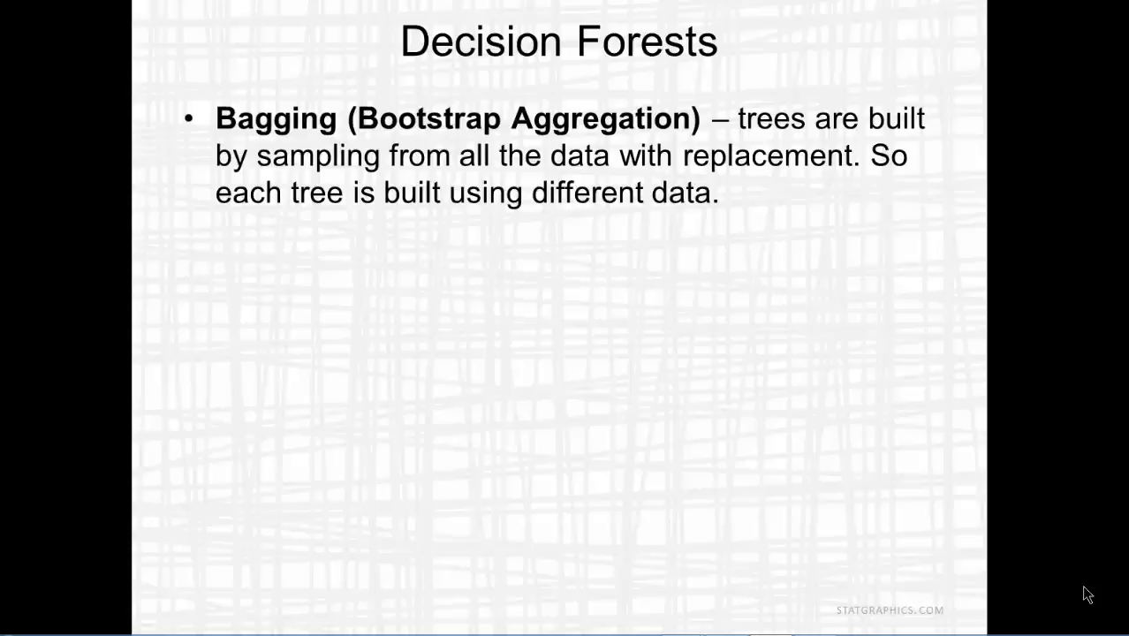
- Advance the slide to reveal the Feature Randomness bullet under Bagging
click(1088, 590)
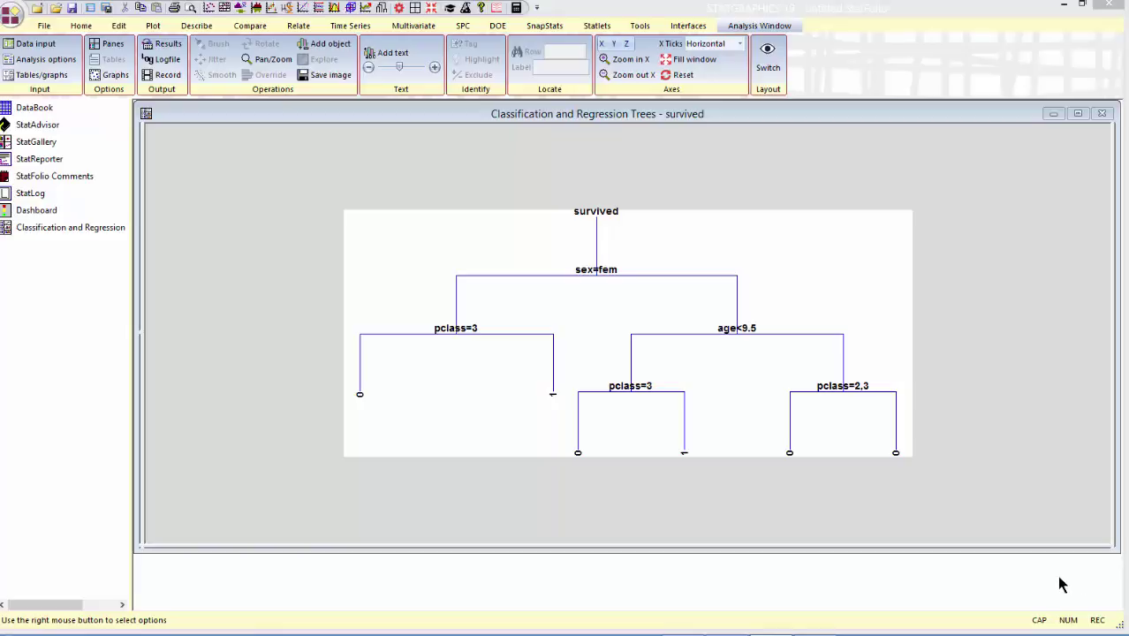
- Show the Interfaces ribbon with the R and Python tools
click(688, 25)
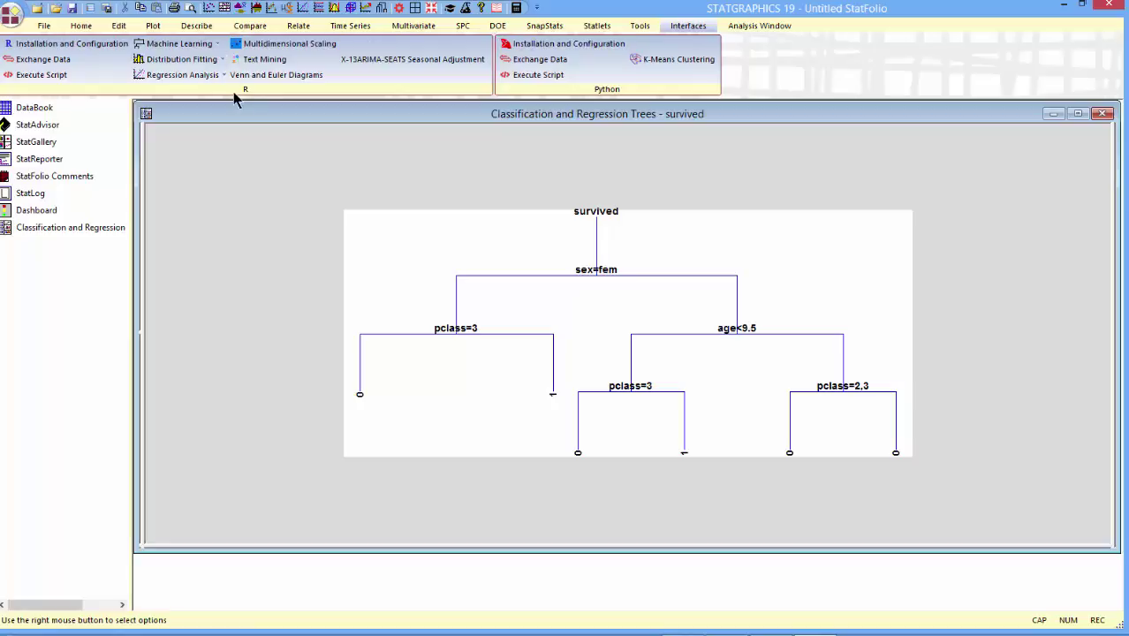
- Launch Decision Forests with survived as dependent, pclass and sex categorical, age quantitative
click(193, 49)
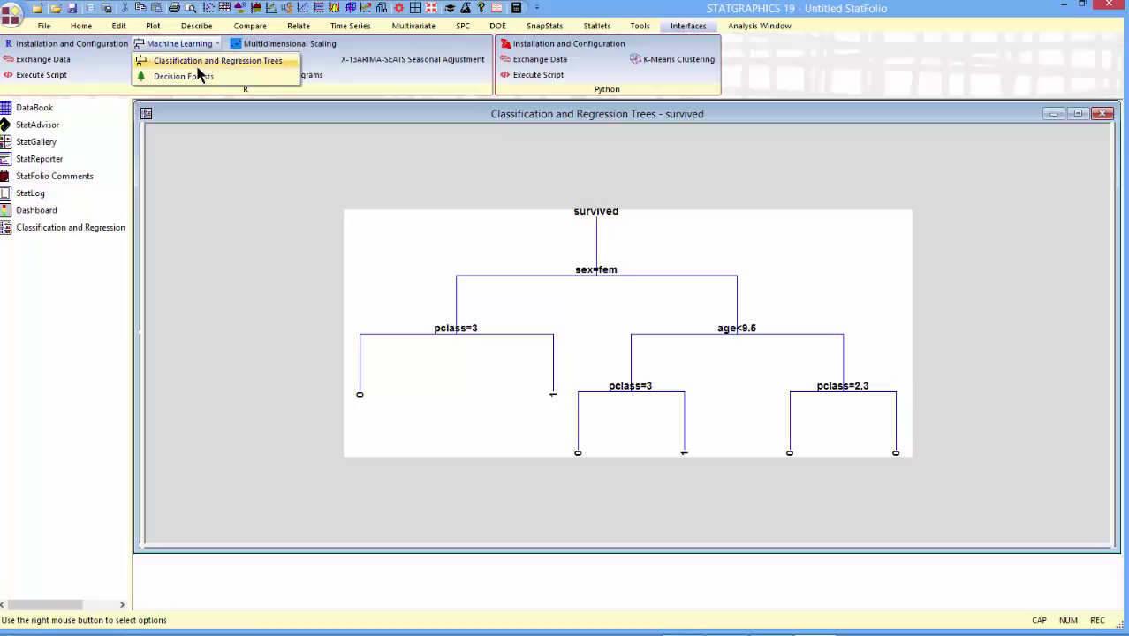
click(204, 79)
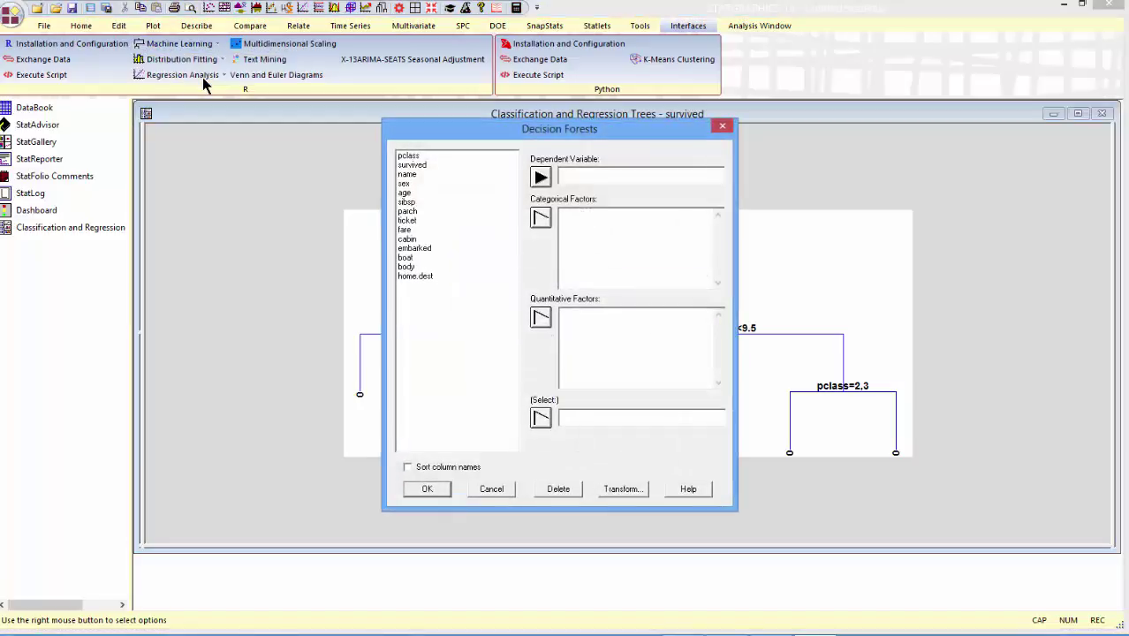
click(412, 165)
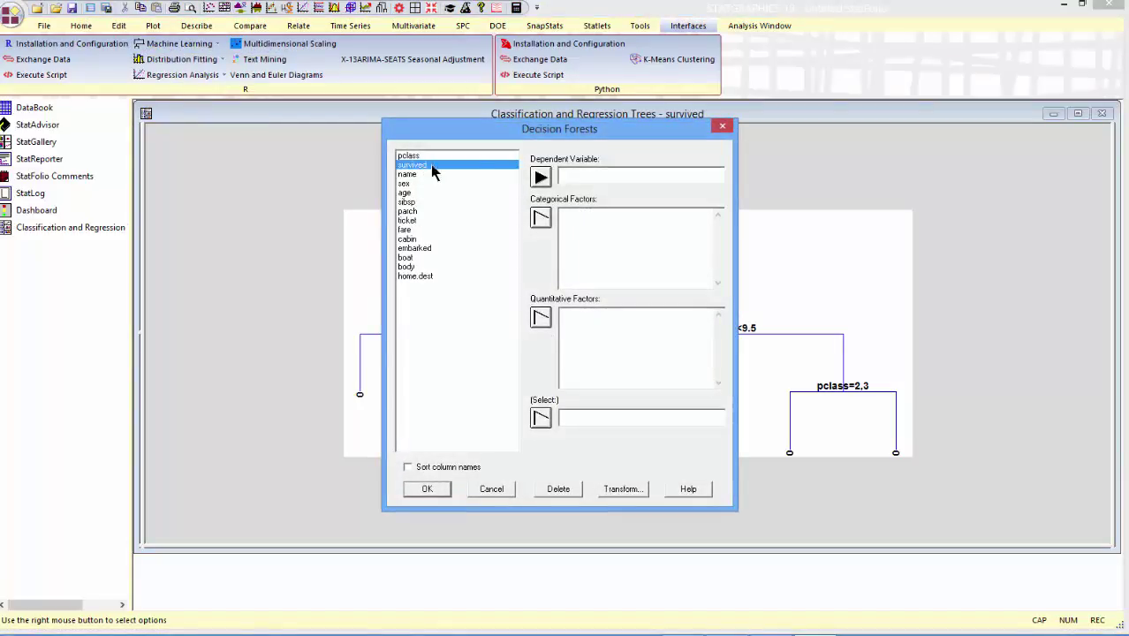
click(541, 178)
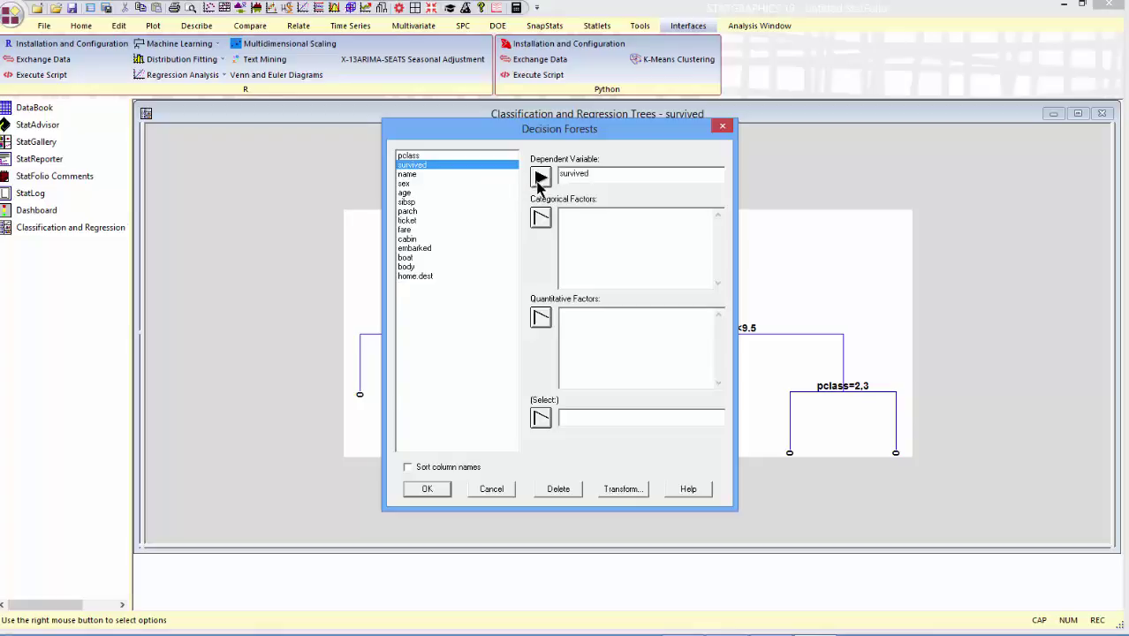
click(425, 156)
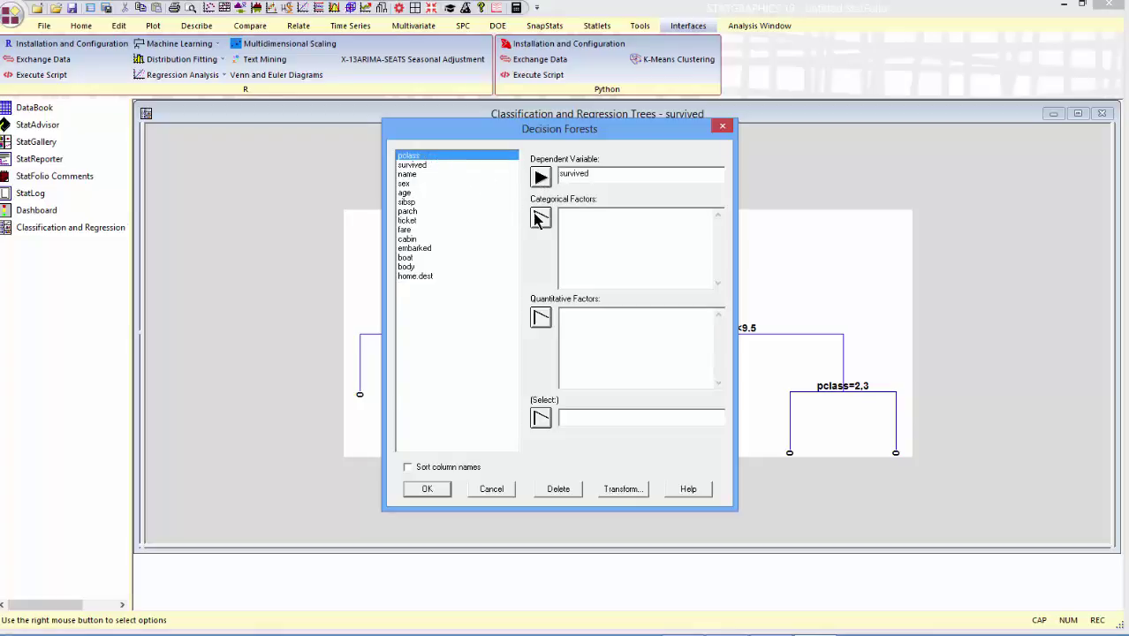
click(539, 219)
click(404, 183)
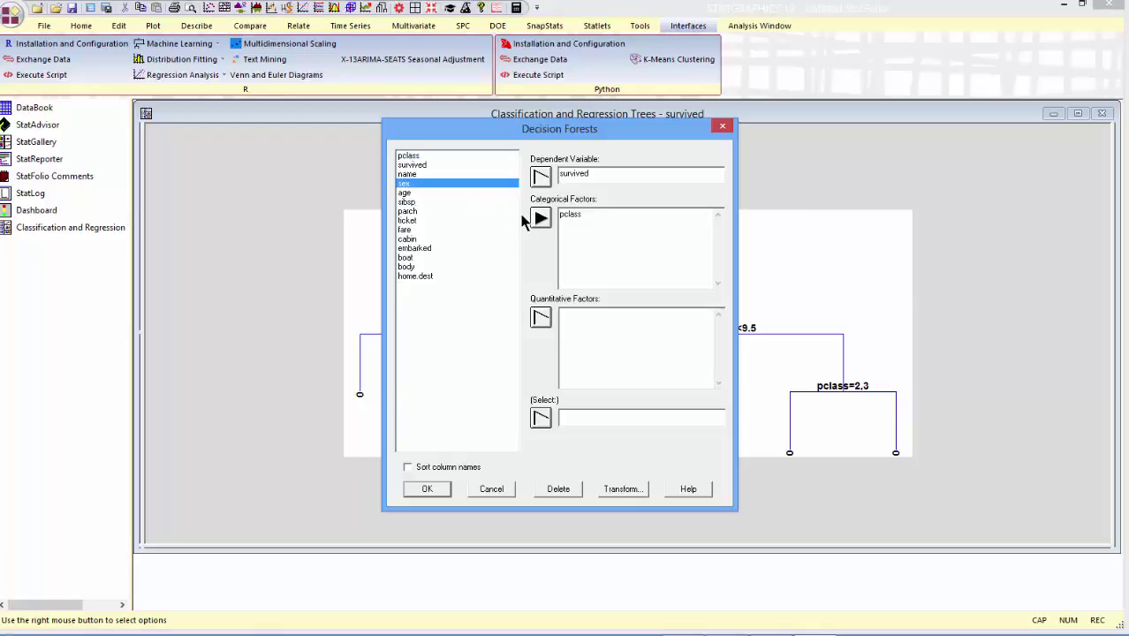
click(540, 220)
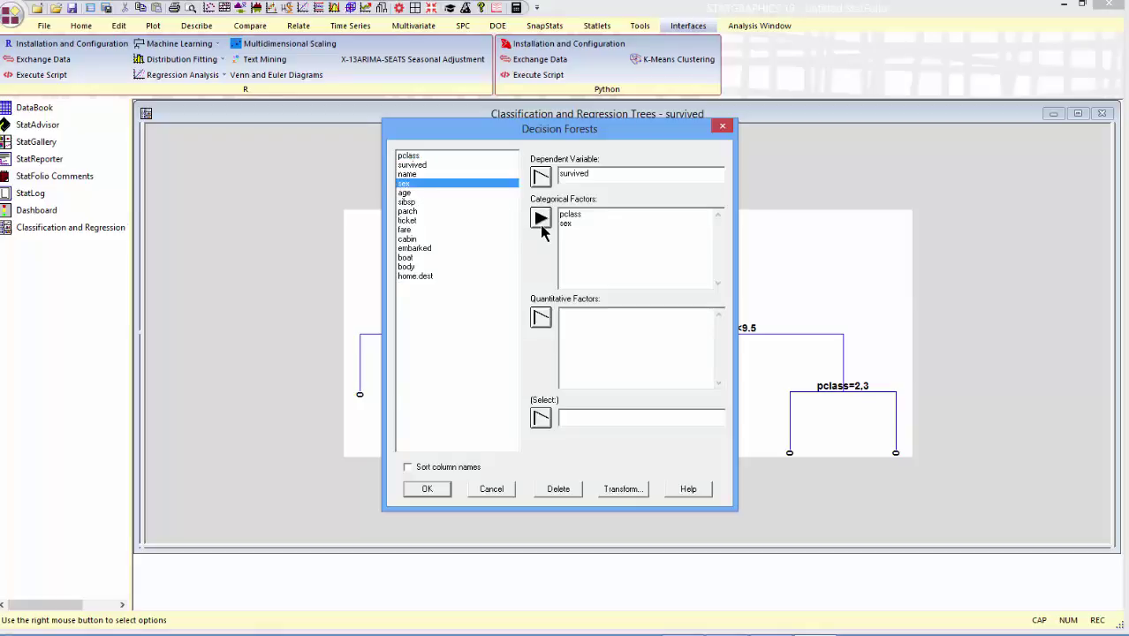
click(409, 194)
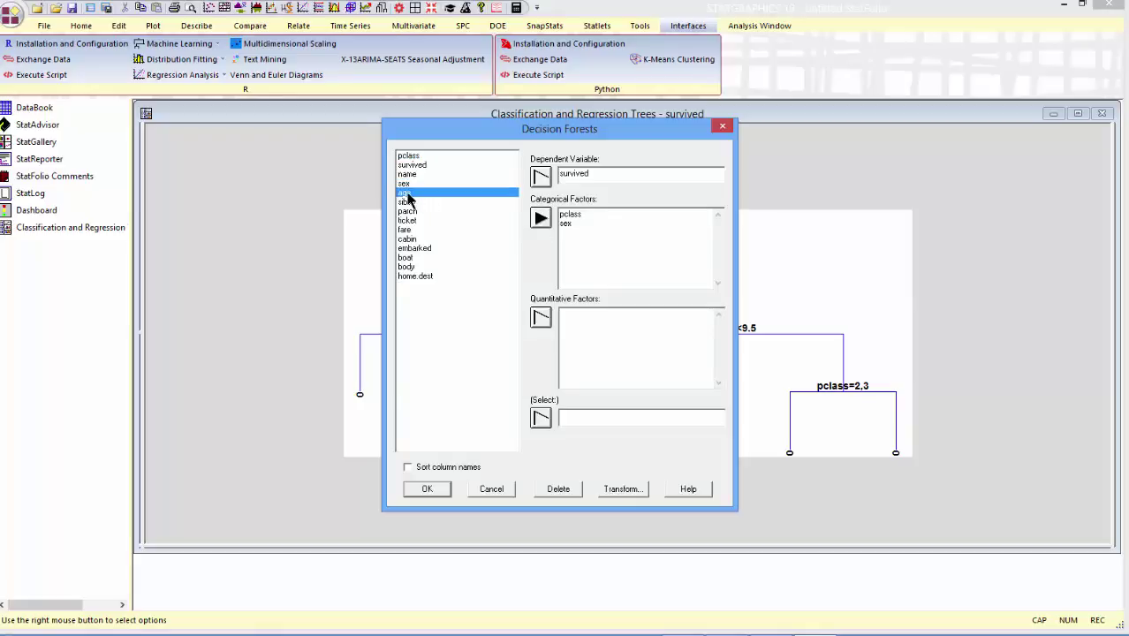
click(539, 318)
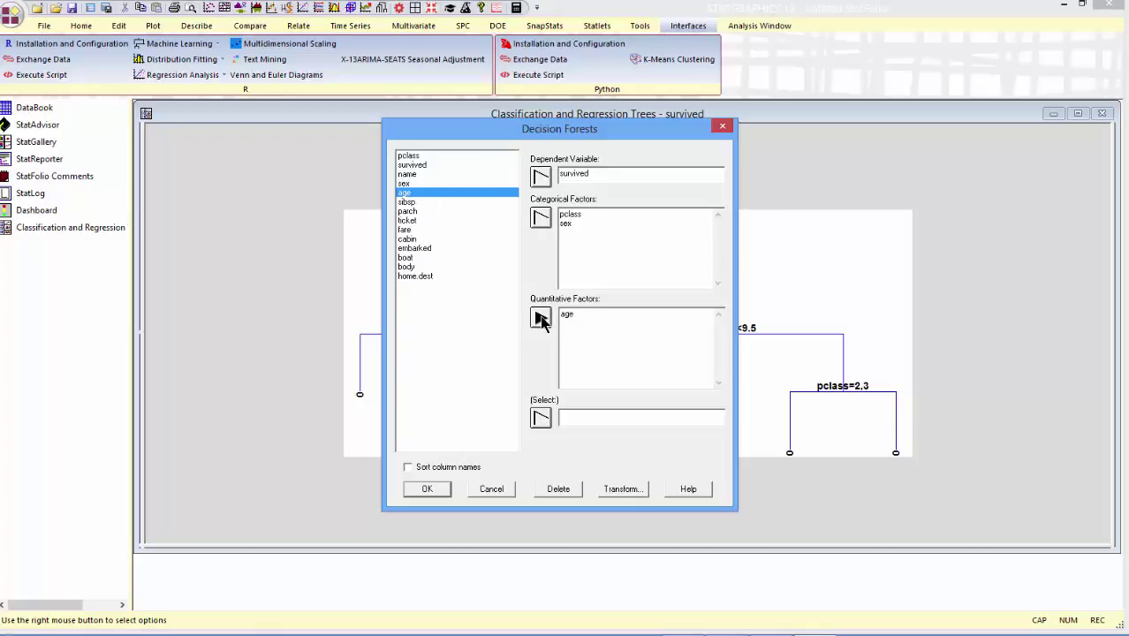
click(440, 486)
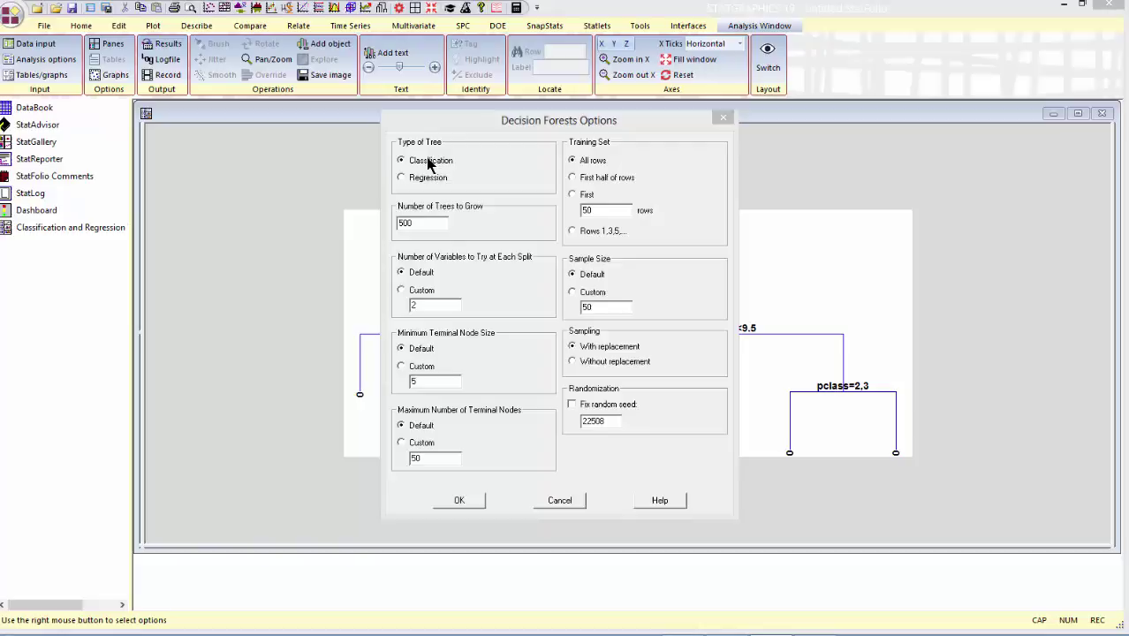
click(435, 223)
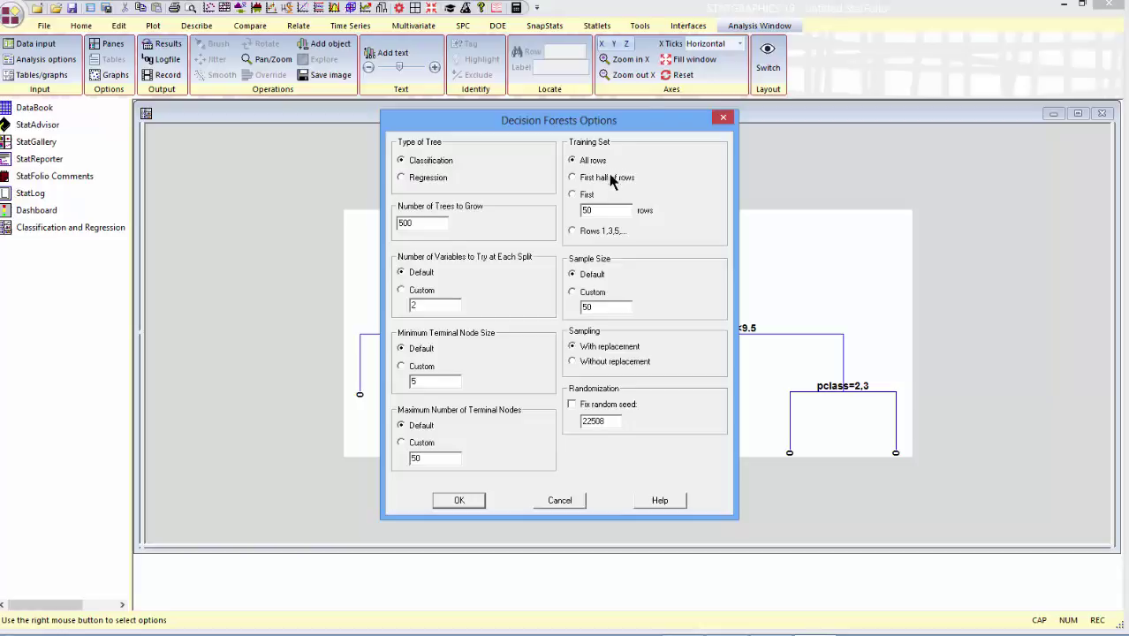
- Set the forest's training set to the first half of rows and accept the options
click(600, 179)
click(476, 500)
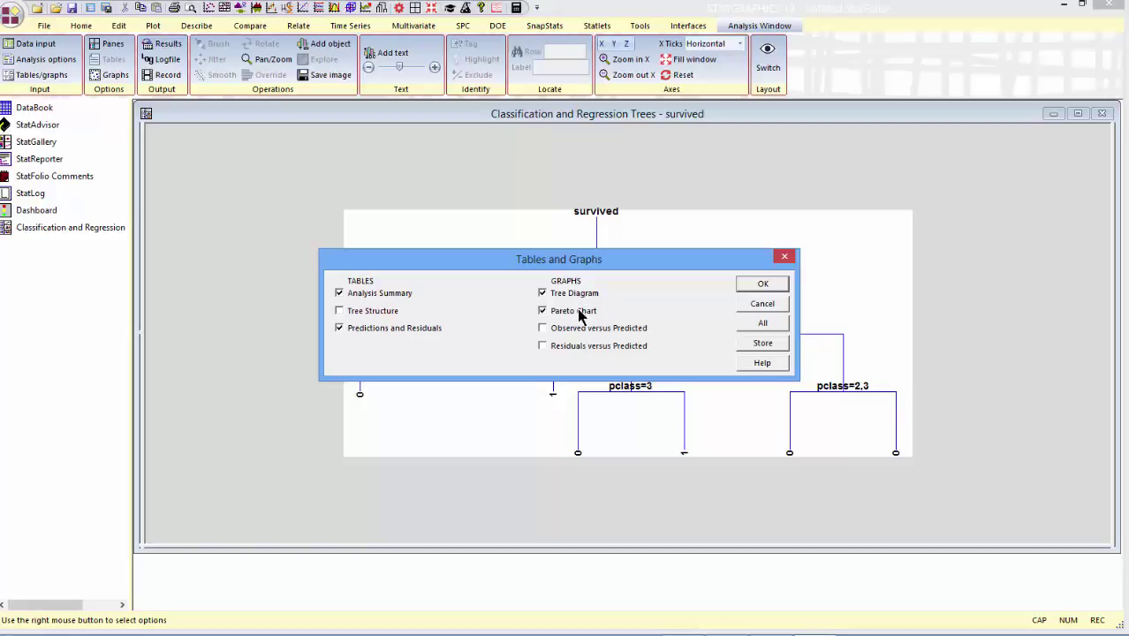
- Run the forest with Analysis Summary, Predictions and Residuals, Tree Diagram and Pareto Chart
click(765, 285)
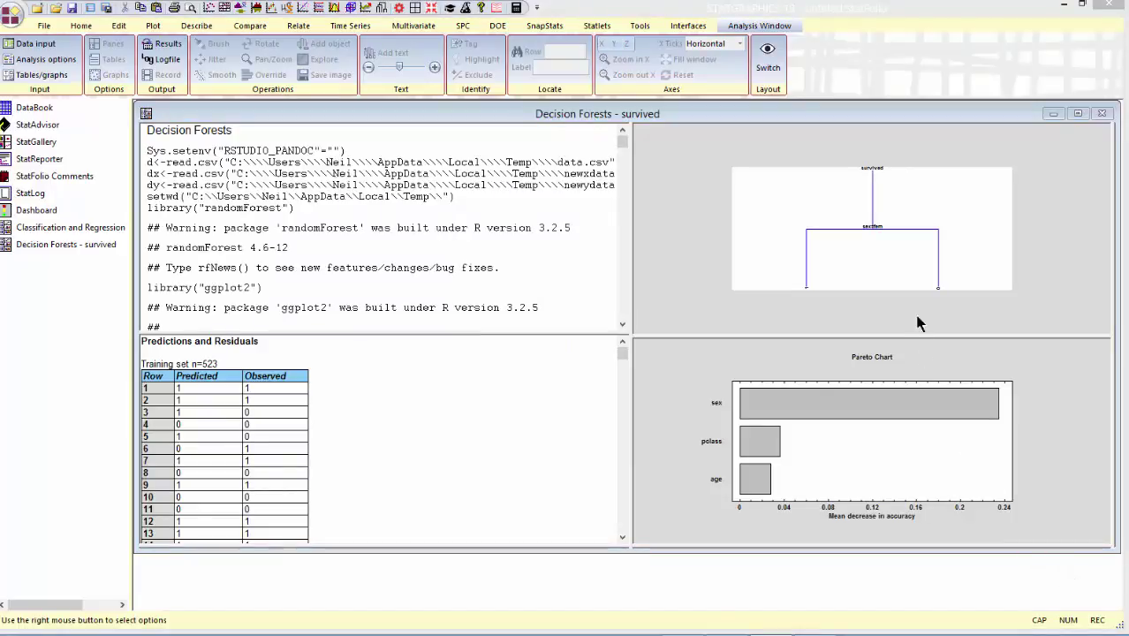
- Maximize the forest's tree diagram and increase its node label size three times
double_click(926, 202)
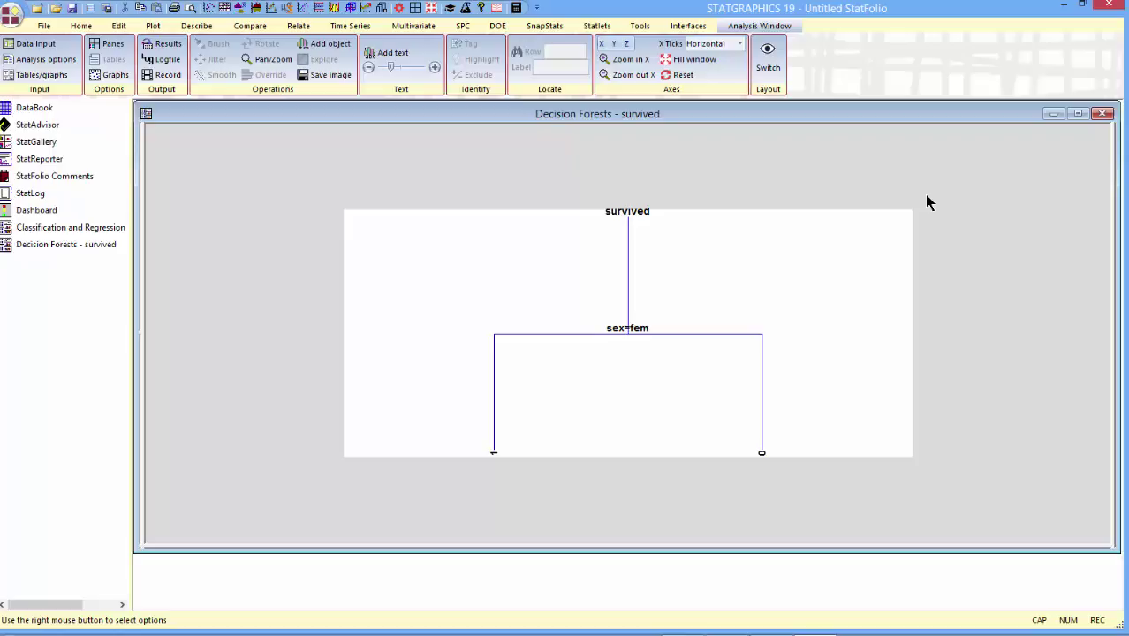
click(433, 68)
click(433, 68)
click(433, 68)
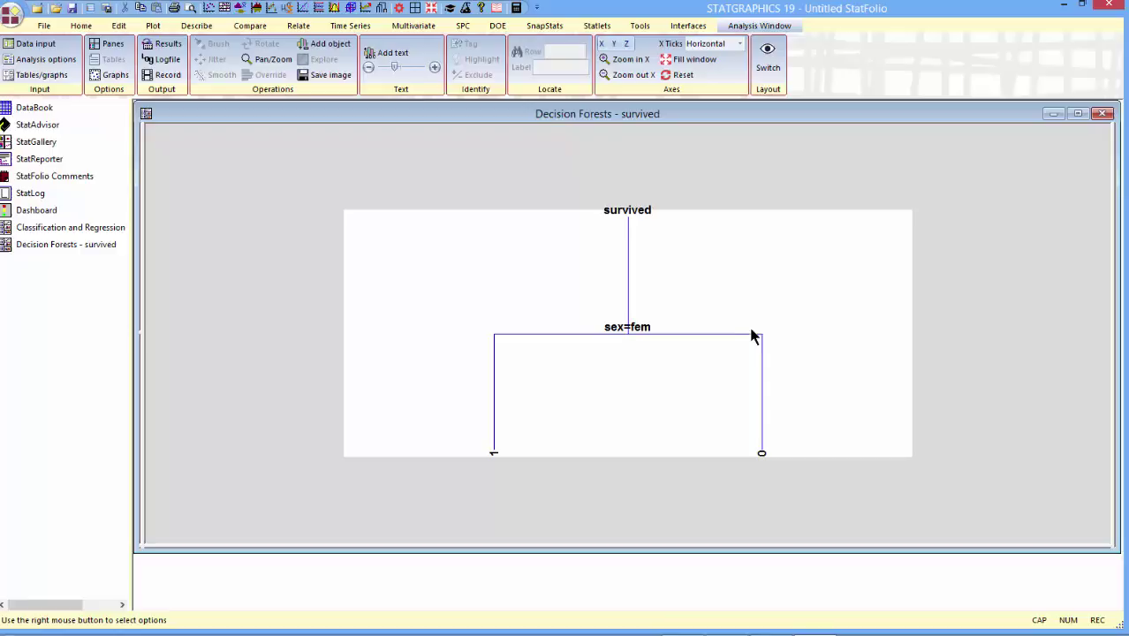
- Display tree number 2 of the forest through the tree pane options
right_click(745, 182)
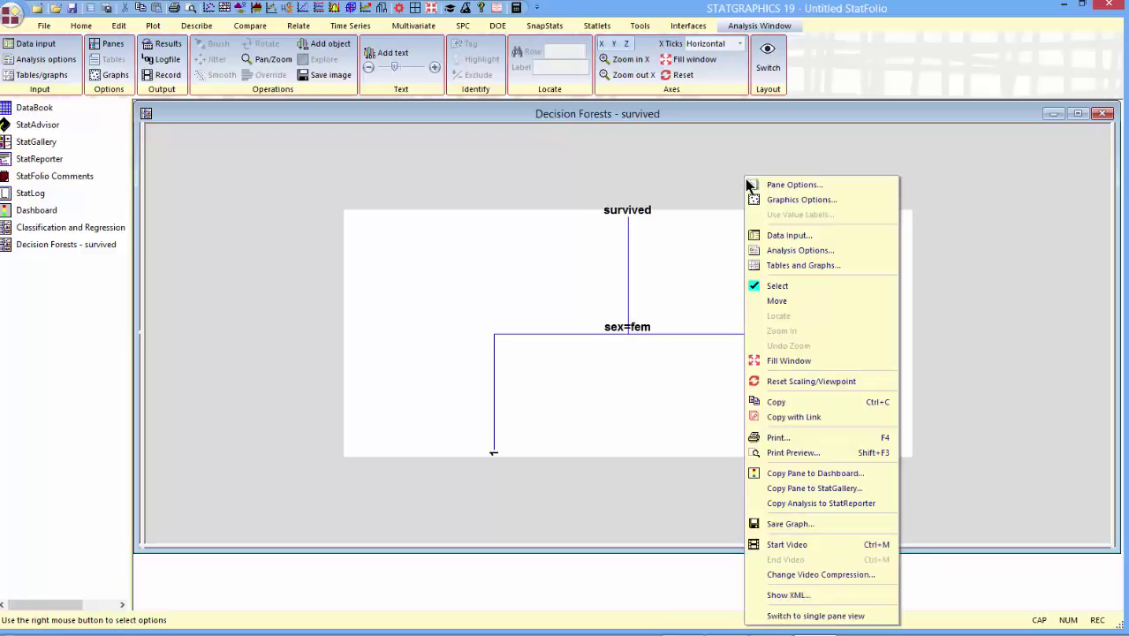
click(795, 185)
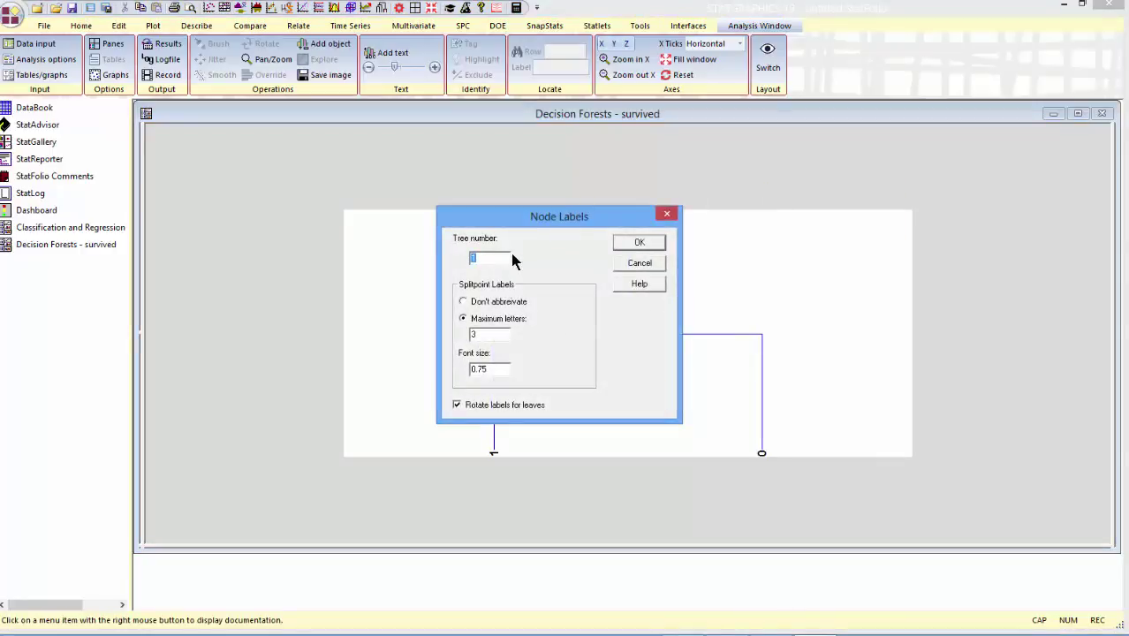
click(640, 244)
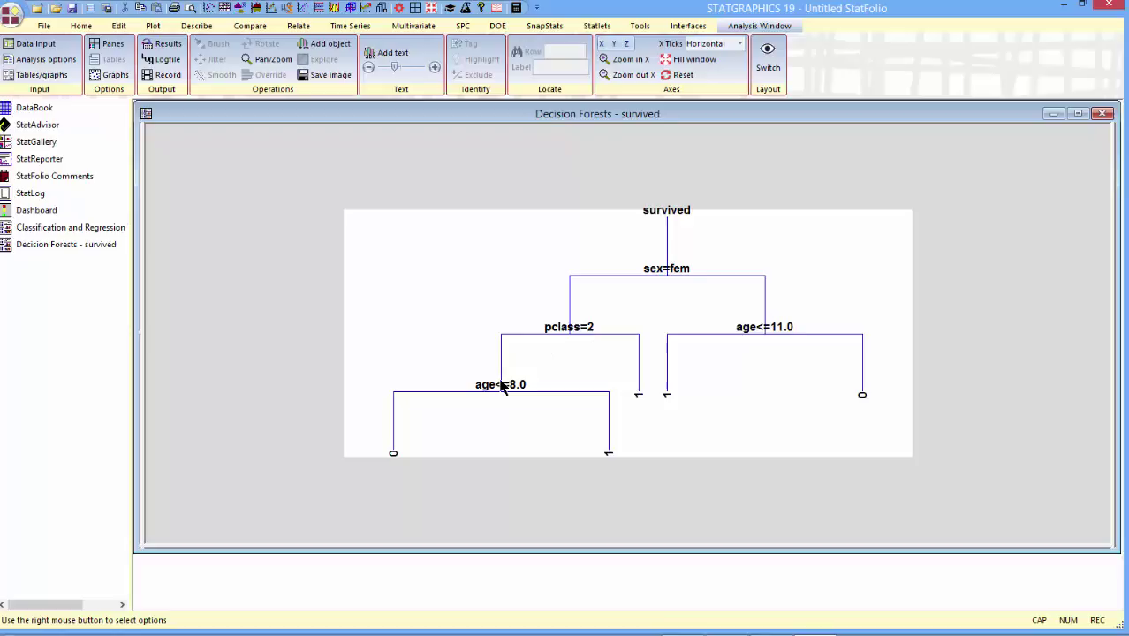
- Switch the diagram to another forest tree, rooted at pclass=2 with age splits
right_click(563, 202)
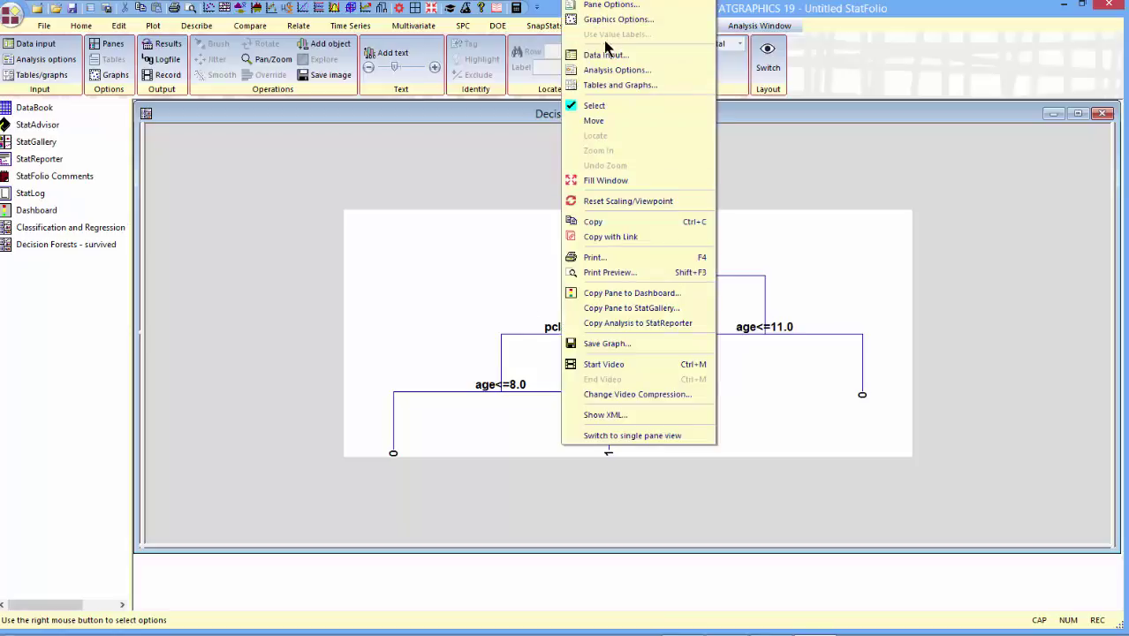
click(616, 7)
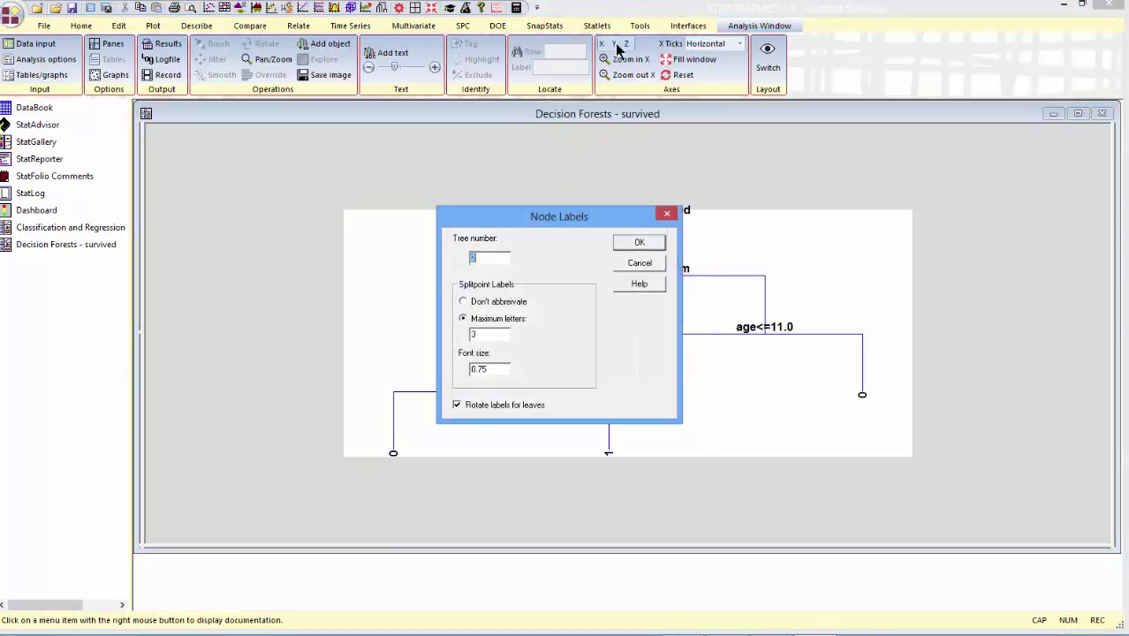
click(638, 243)
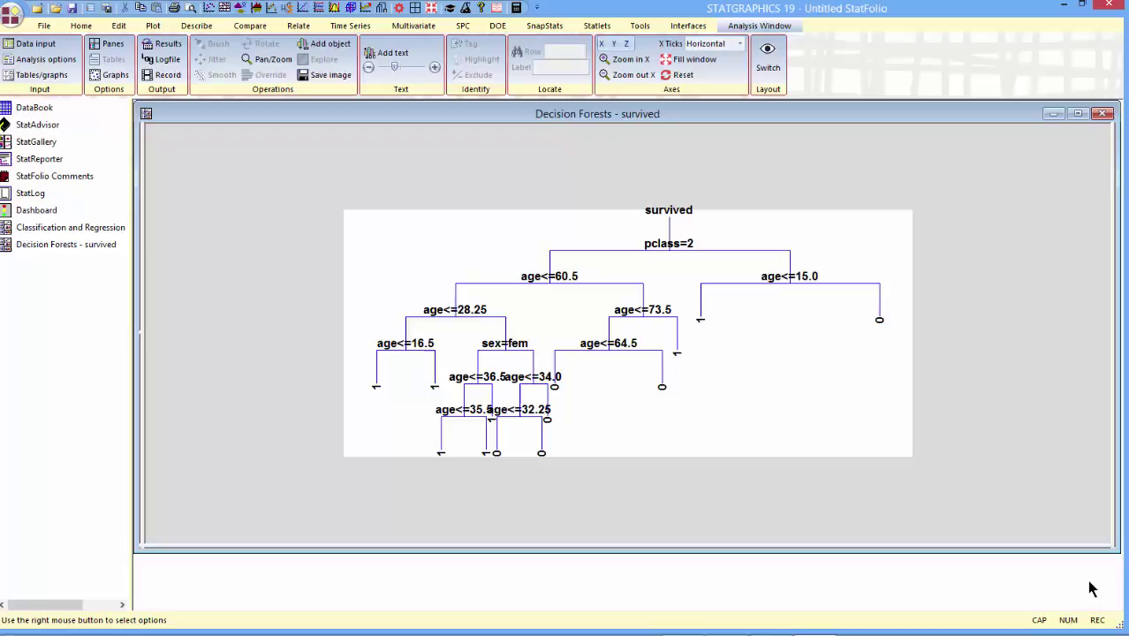
double_click(539, 215)
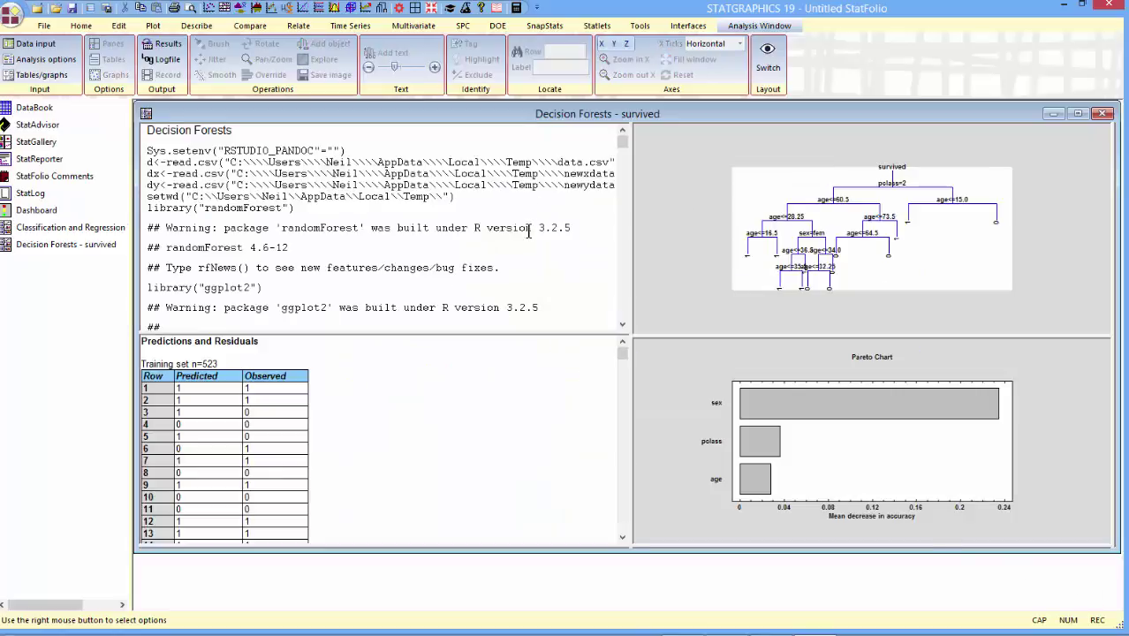
double_click(532, 235)
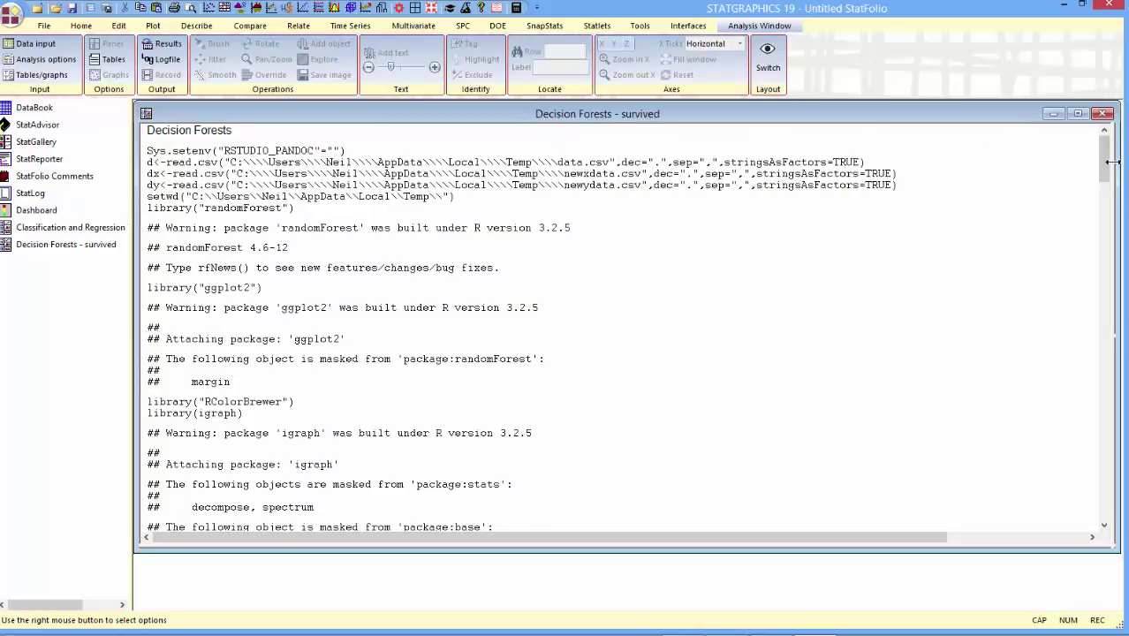
drag(1109, 172, 1103, 228)
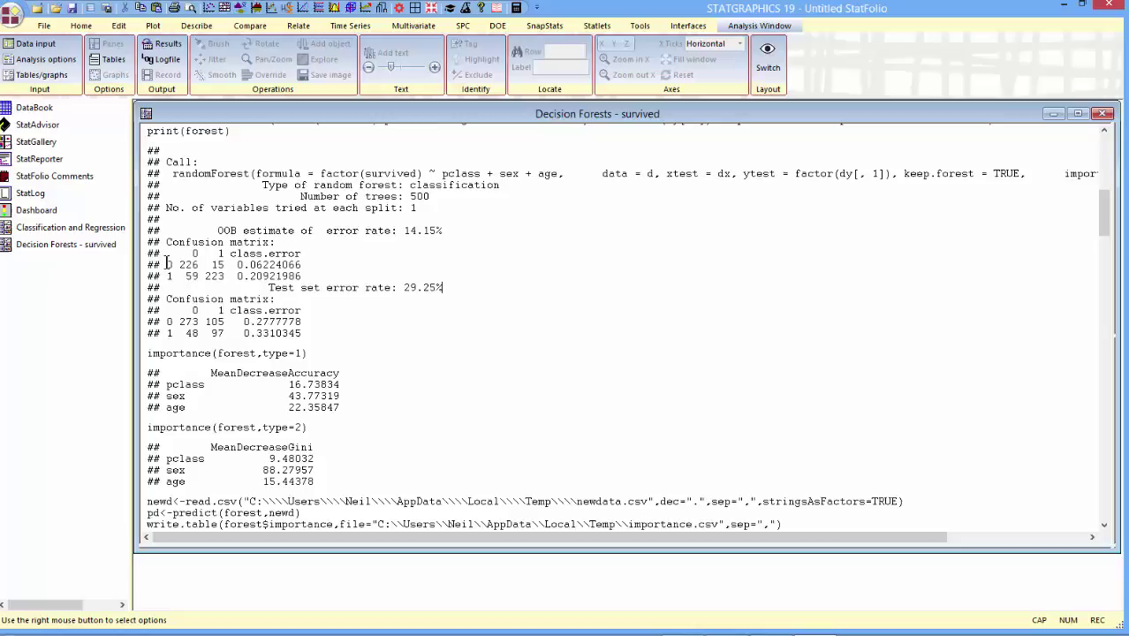
drag(167, 265, 288, 268)
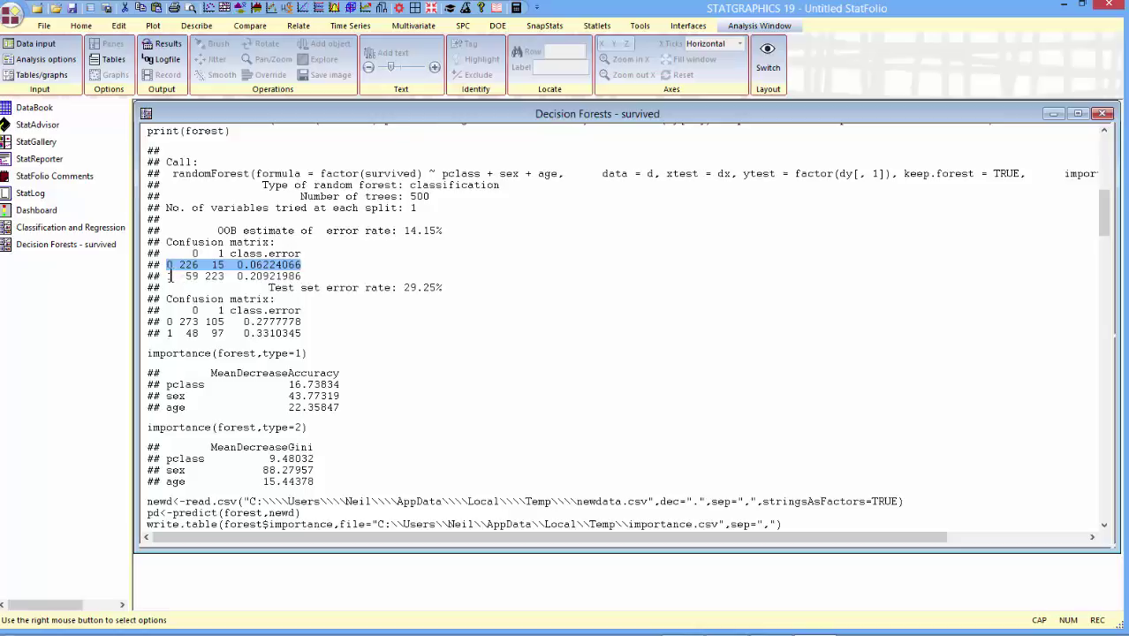
drag(167, 276, 203, 276)
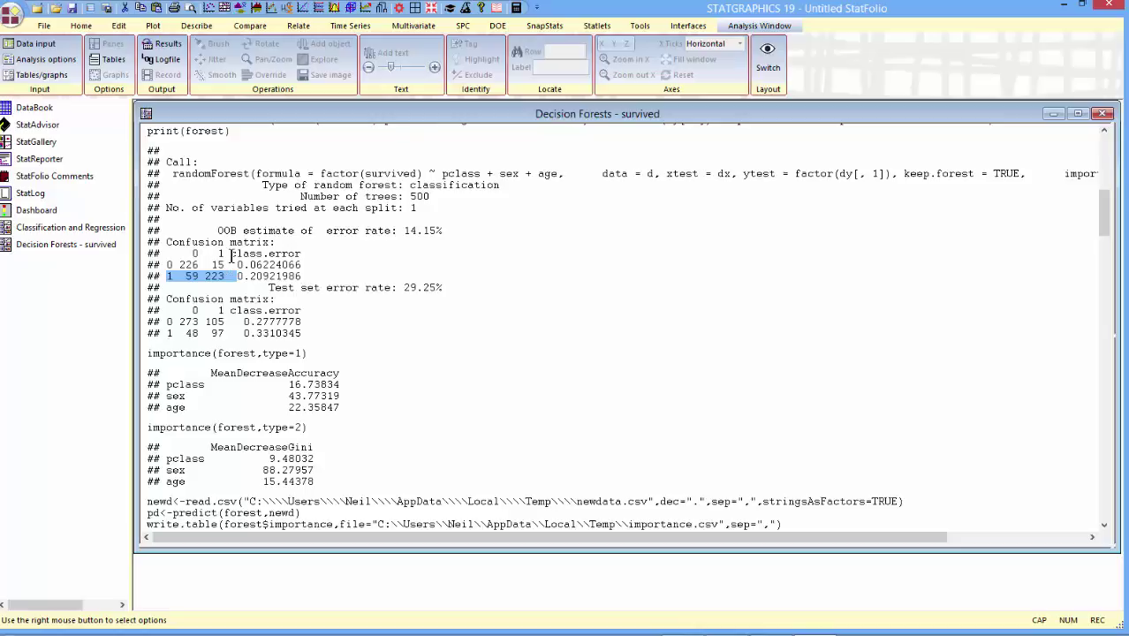
click(302, 265)
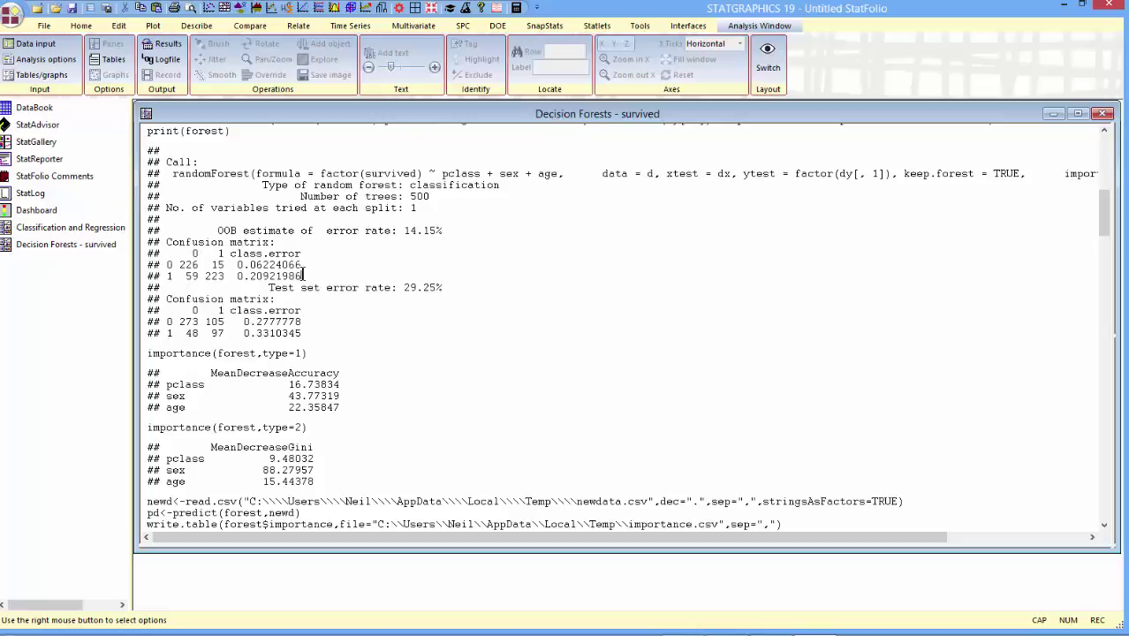
click(303, 321)
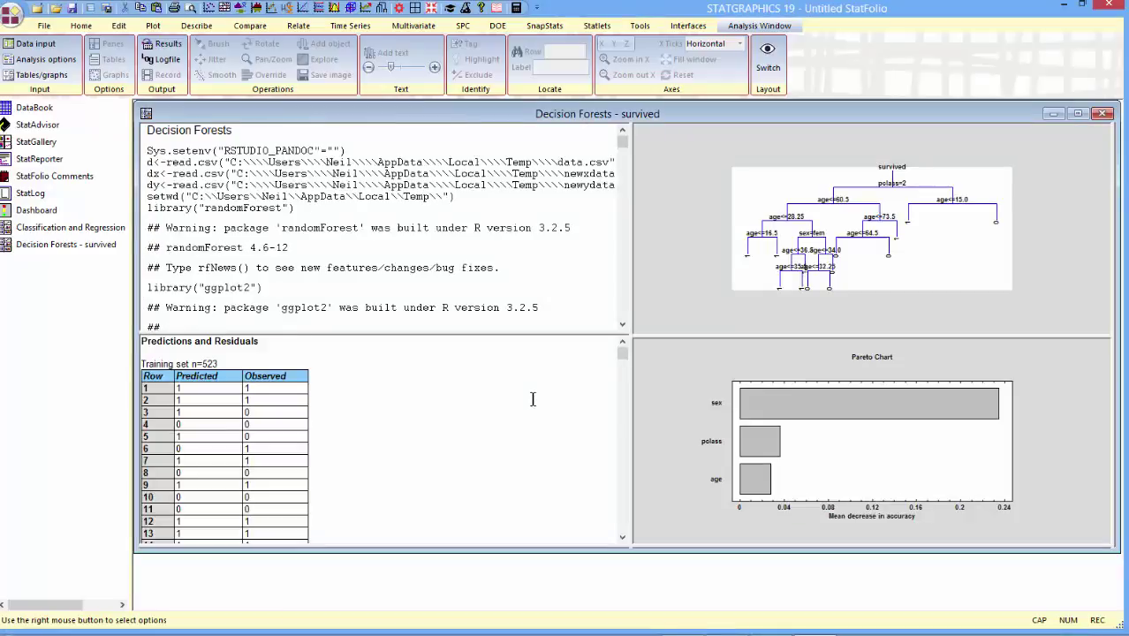
- Maximize the Pareto chart and set its importance measure to mean decrease in accuracy
double_click(806, 492)
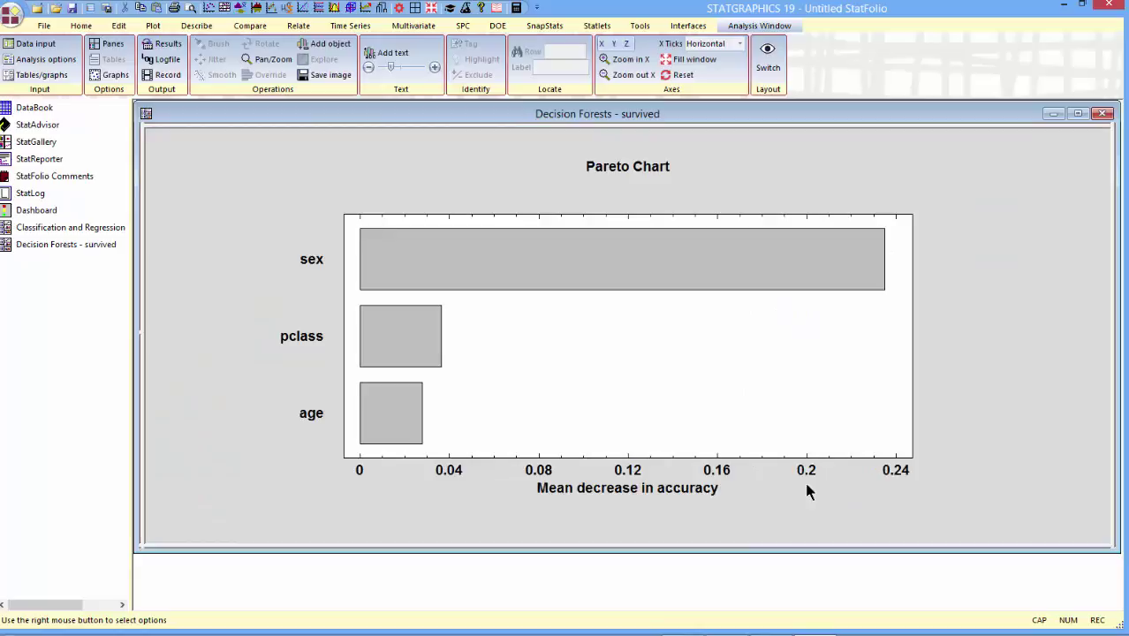
right_click(556, 194)
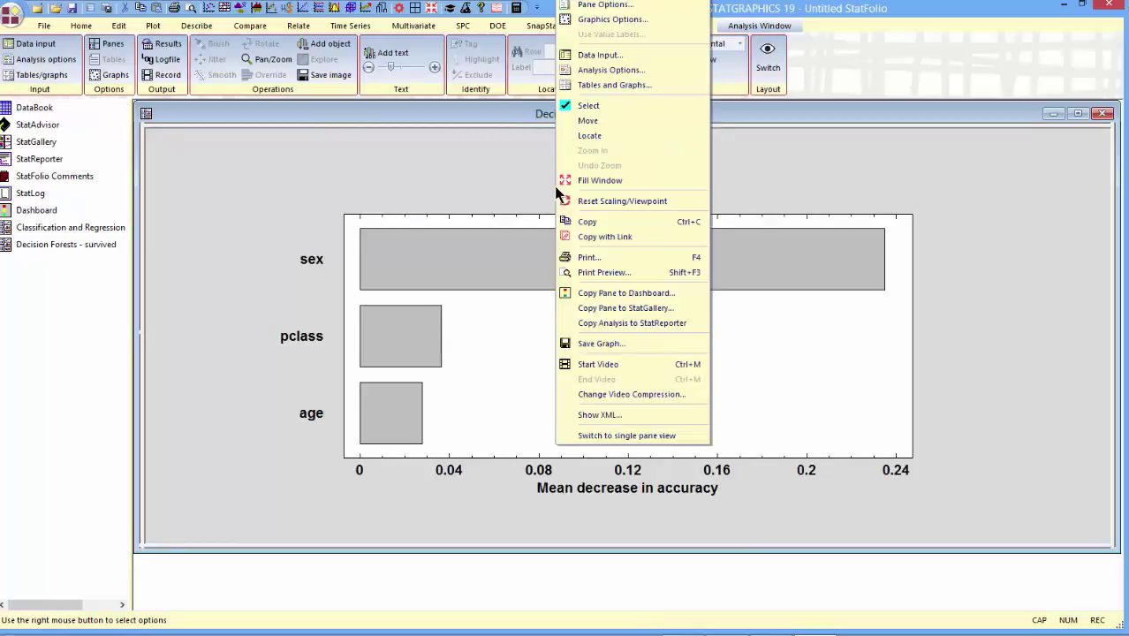
click(576, 18)
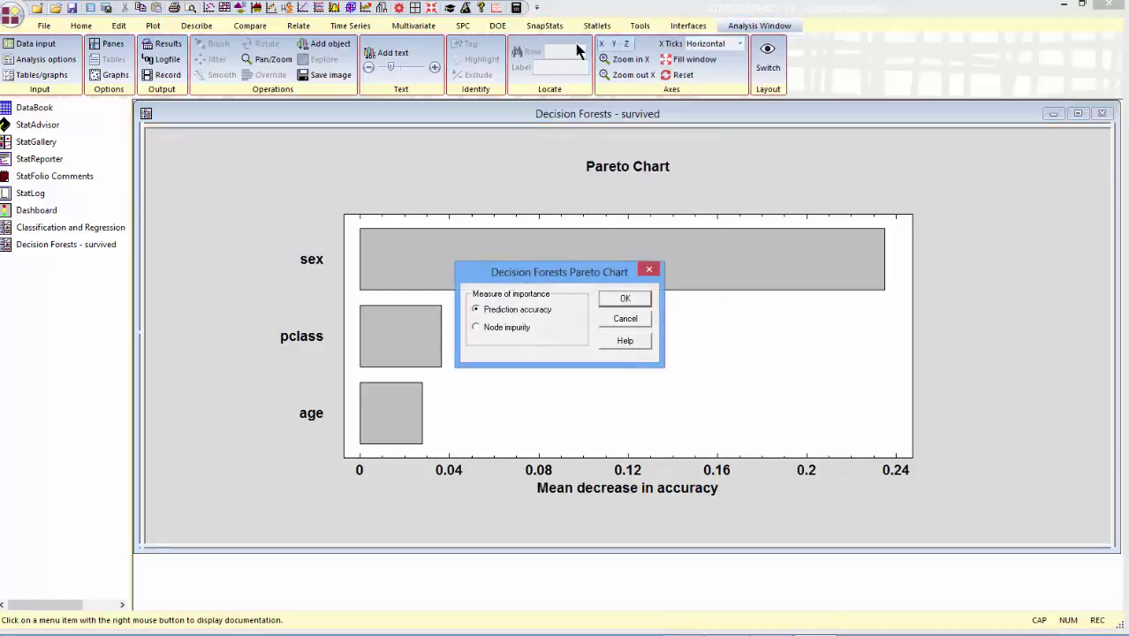
click(525, 327)
click(622, 300)
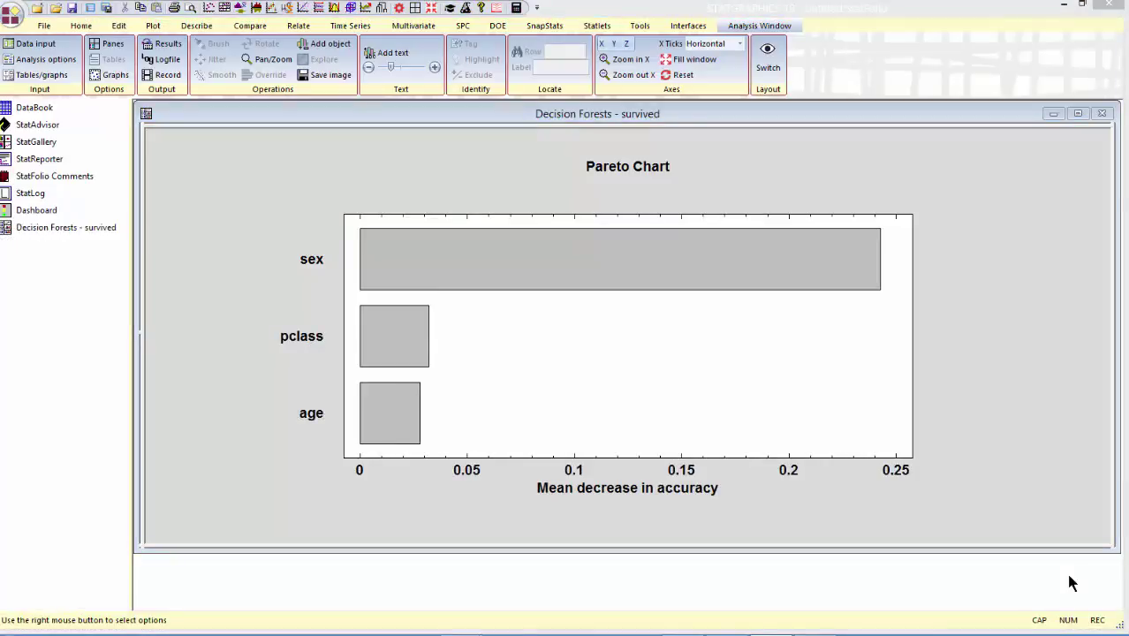
- Open the titanicvideo.sgd datasheet and move to row 1310, the first passenger with blank survived
click(43, 111)
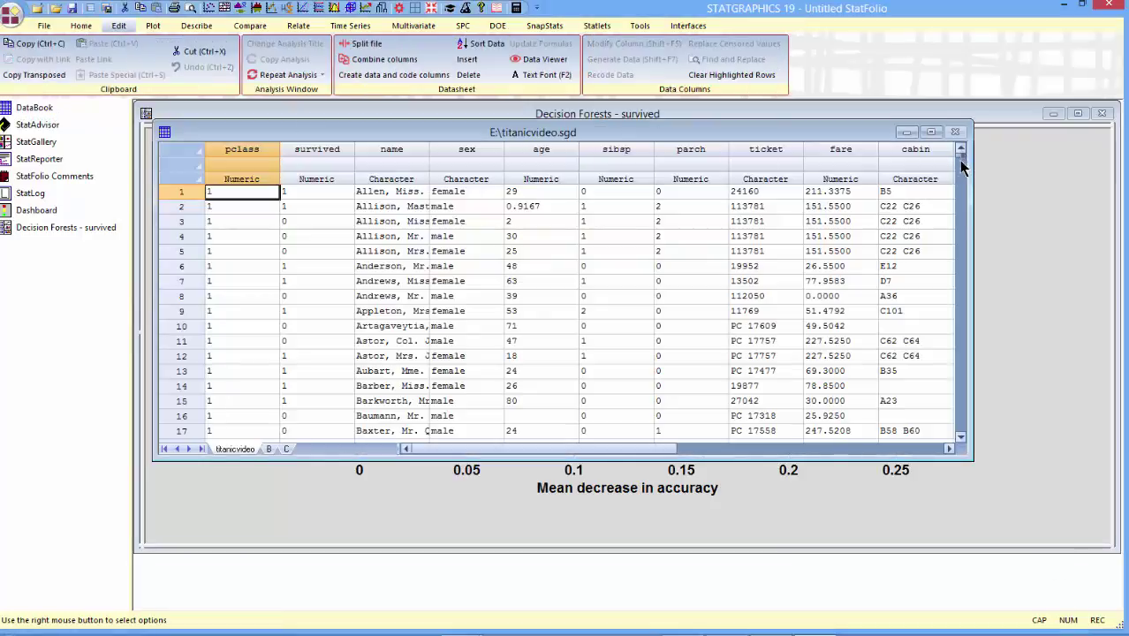
drag(961, 417, 960, 415)
click(500, 385)
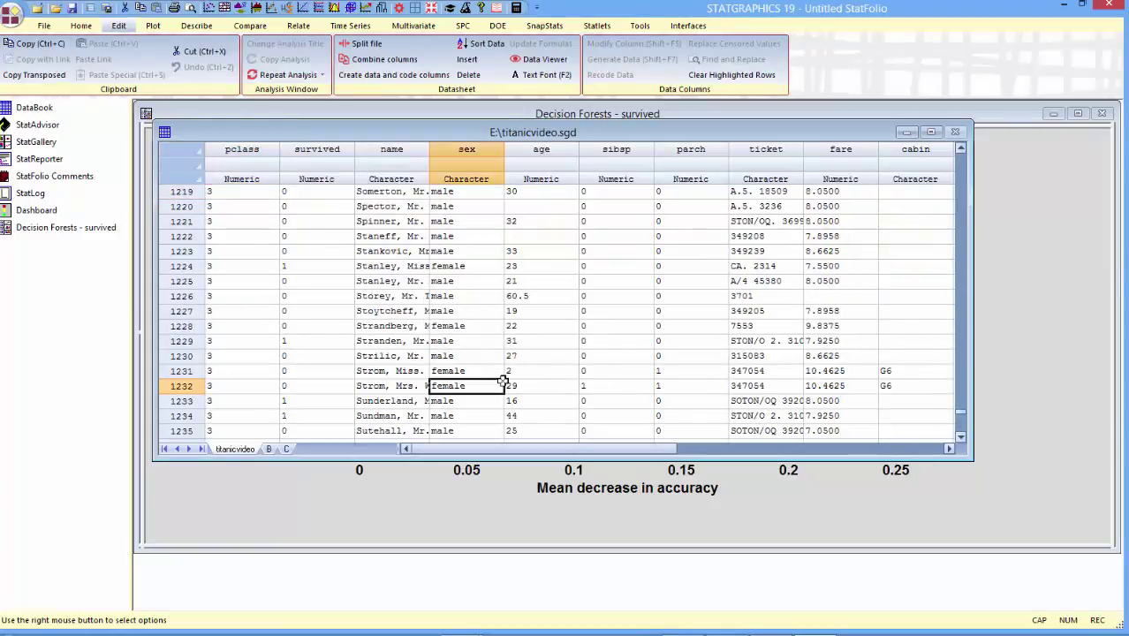
key(Down)
key(Down)
key(Down)
key(Down)
key(Down)
key(Down)
key(Down)
key(Down)
key(Down)
key(Down)
key(Down)
key(Down)
key(Down)
key(Down)
key(Down)
key(Down)
key(Down)
key(Down)
key(Down)
key(Down)
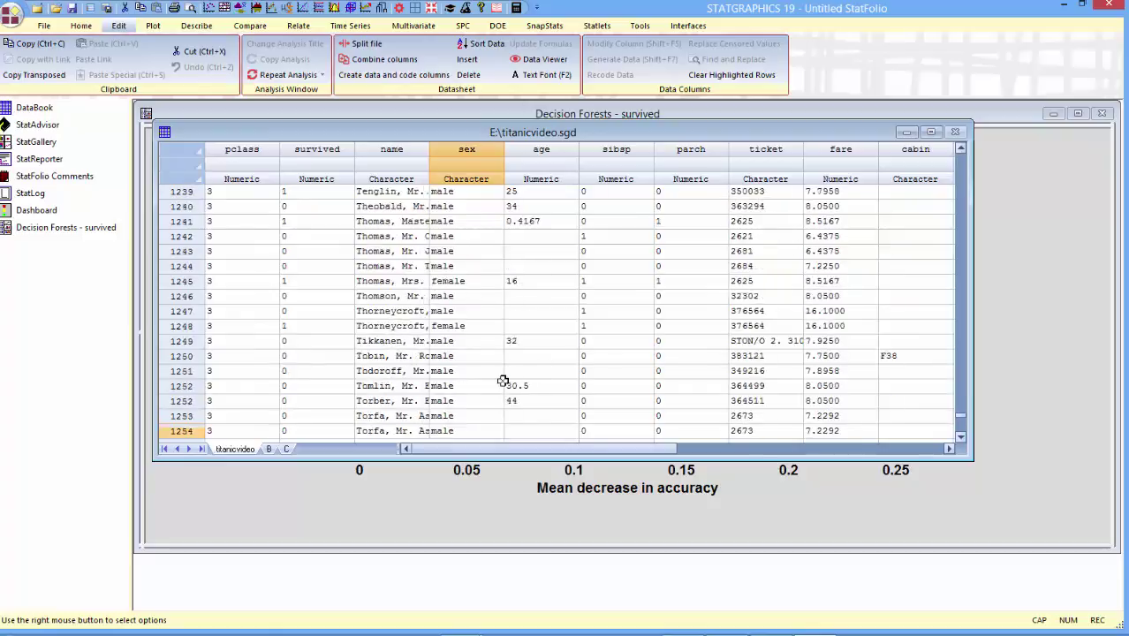
key(Down)
key(Down)
key(Down)
key(Down)
key(Down)
key(Down)
key(Down)
key(Down)
key(Down)
key(Down)
key(Down)
key(Down)
key(Down)
key(Down)
key(Down)
key(Down)
key(Down)
key(Down)
key(Down)
key(Down)
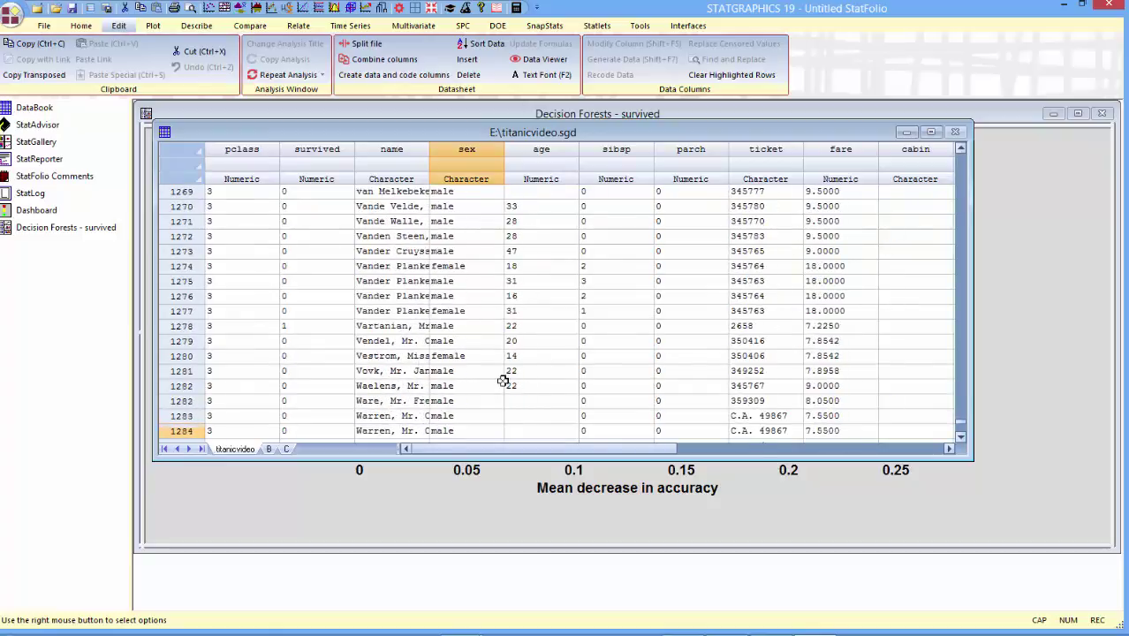
key(Down)
key(Down)
key(Down)
key(Down)
key(Down)
key(Down)
key(Down)
key(Down)
key(Down)
key(Down)
key(Down)
key(Down)
key(Down)
key(Down)
key(Down)
key(Down)
key(Down)
key(Down)
key(Down)
key(Down)
key(Down)
key(Down)
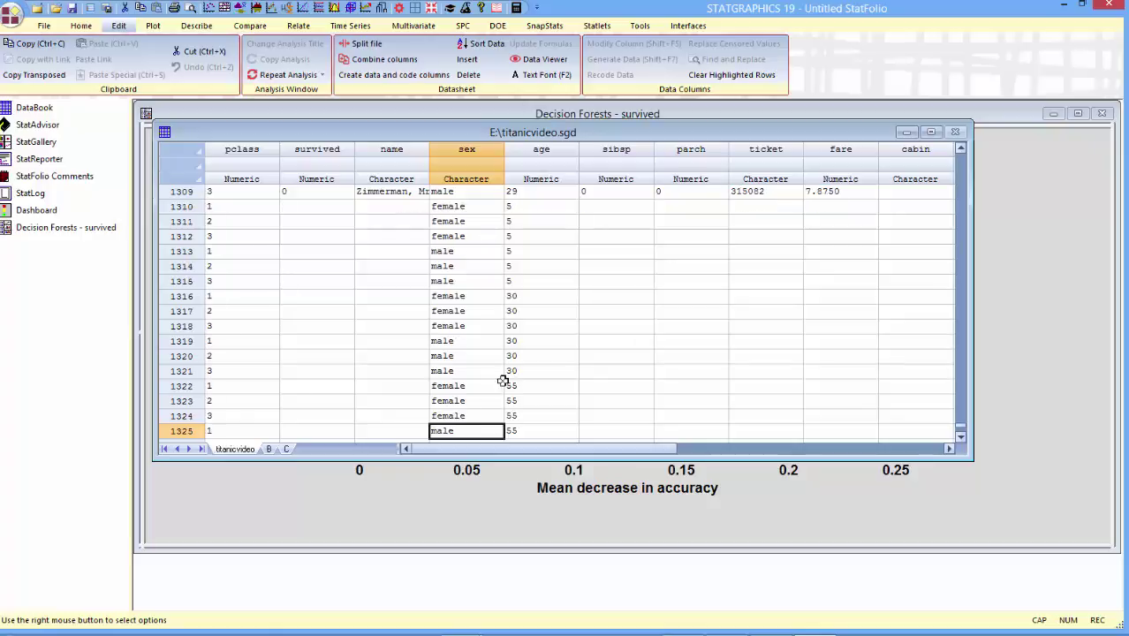
key(Up)
key(Up)
key(Up)
key(Up)
key(Up)
key(Up)
key(Up)
key(Up)
key(Up)
key(Up)
key(Up)
key(Up)
key(Up)
key(Up)
key(Up)
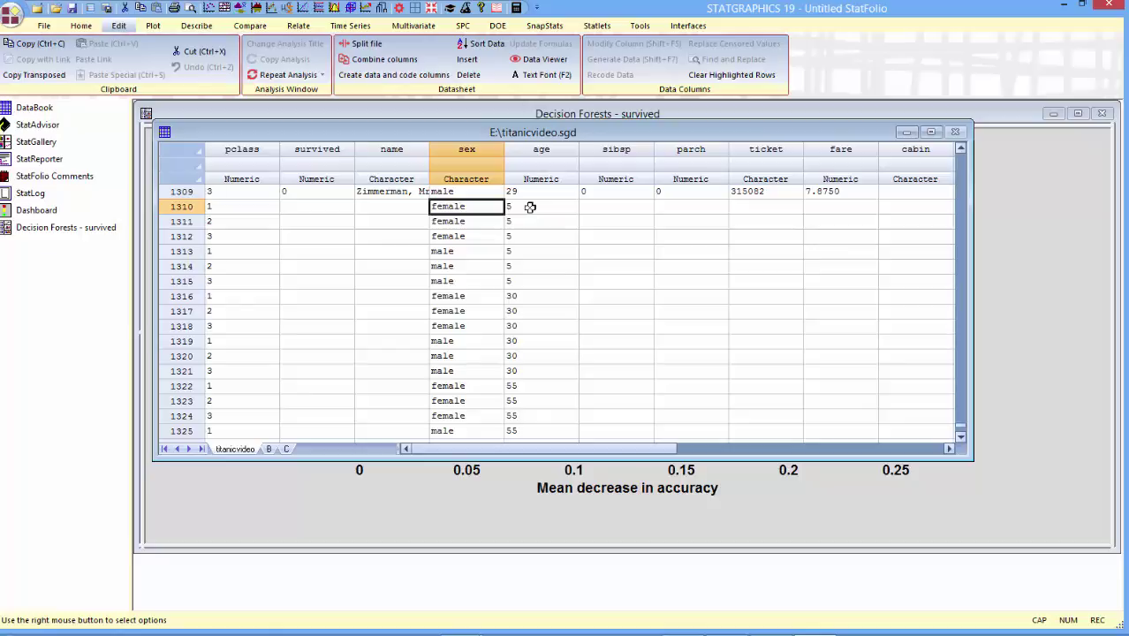
- Back in Decision Forests, maximize the Predictions and Residuals table and set it to Forecasts Only
click(1007, 293)
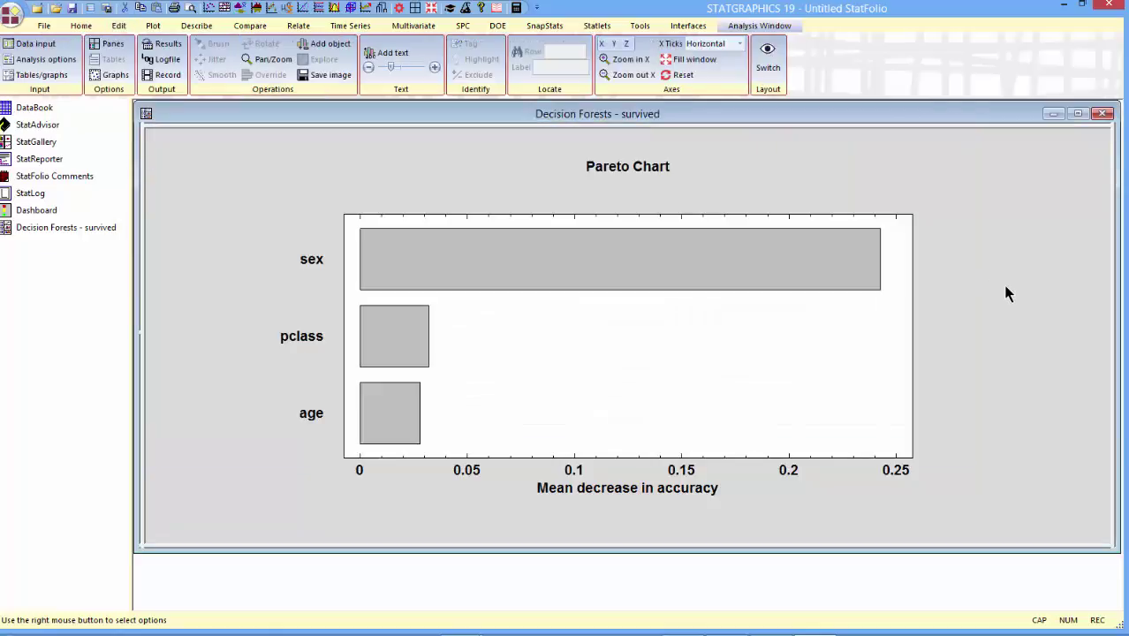
double_click(400, 180)
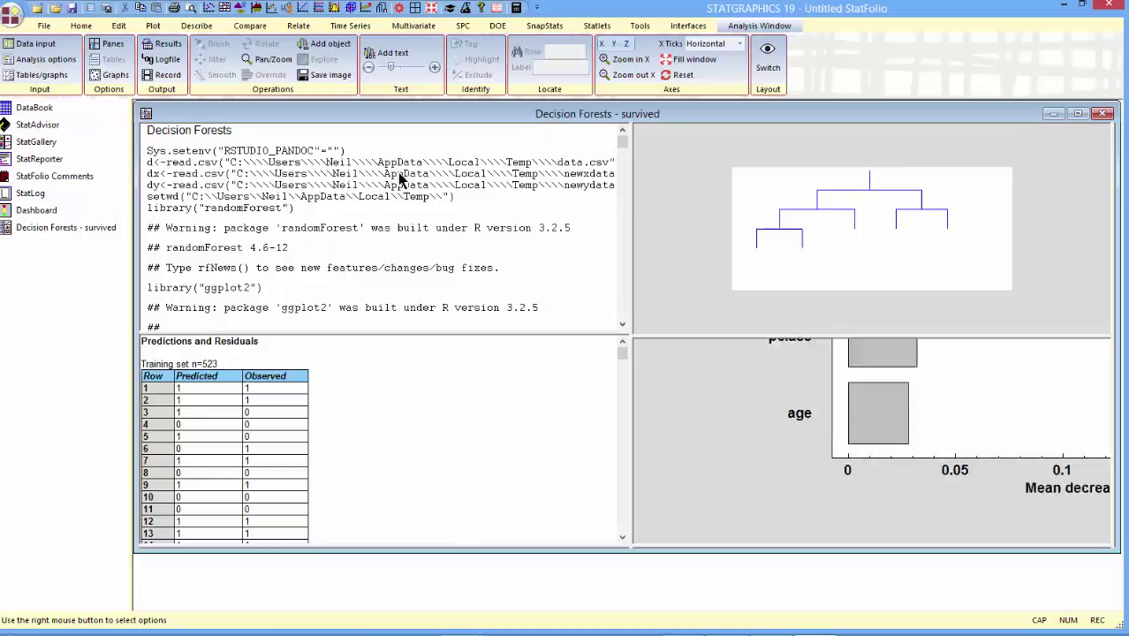
double_click(406, 378)
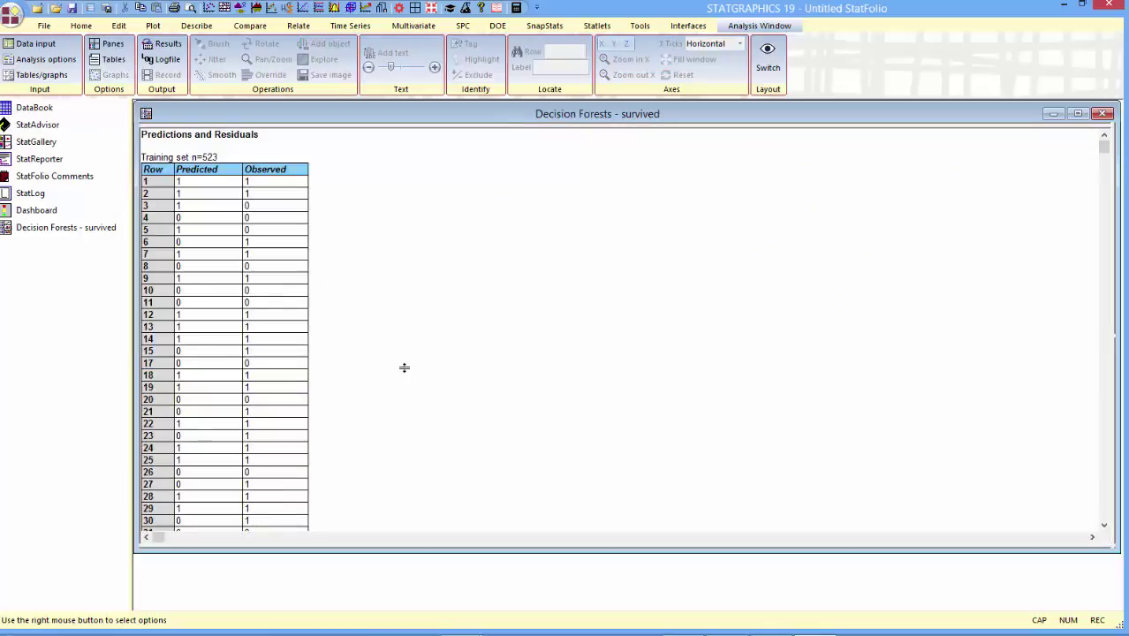
right_click(420, 196)
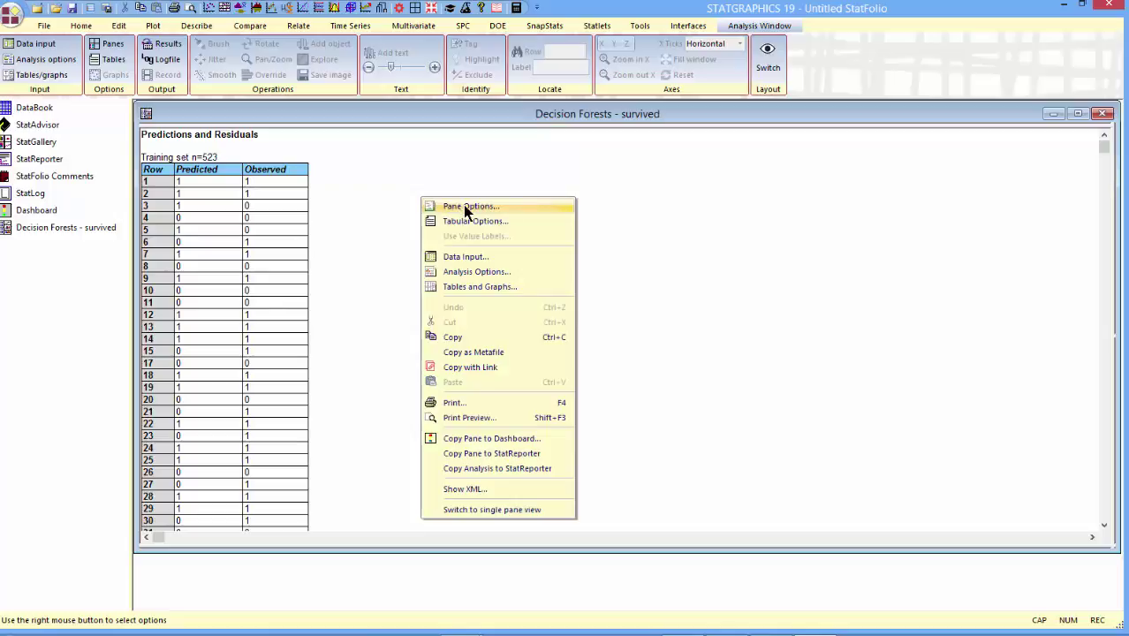
click(462, 205)
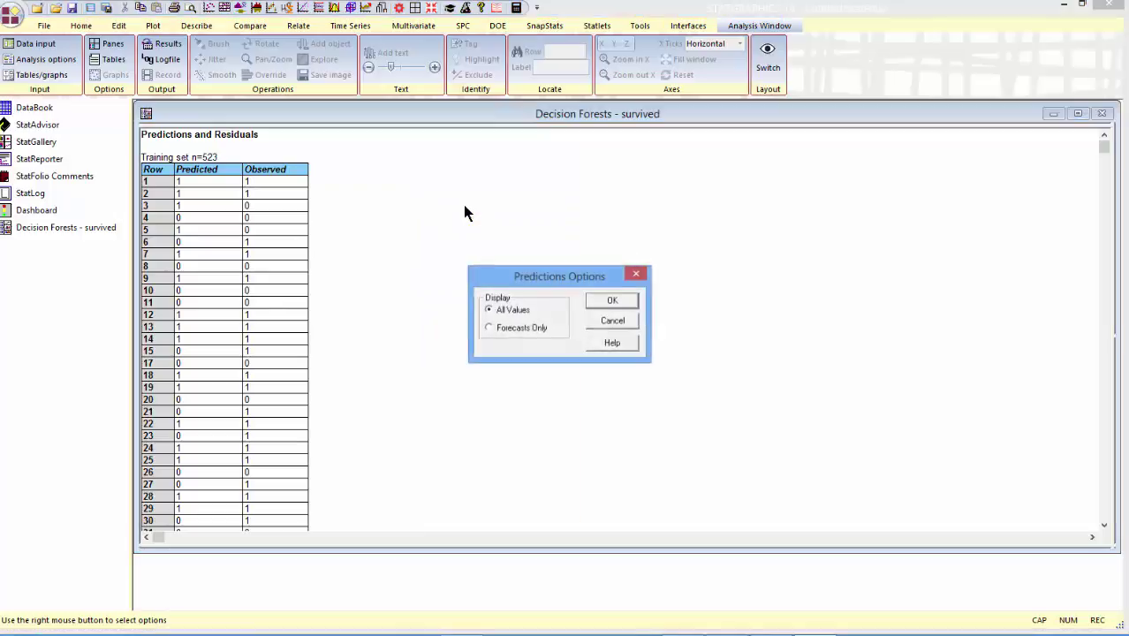
click(519, 331)
click(594, 302)
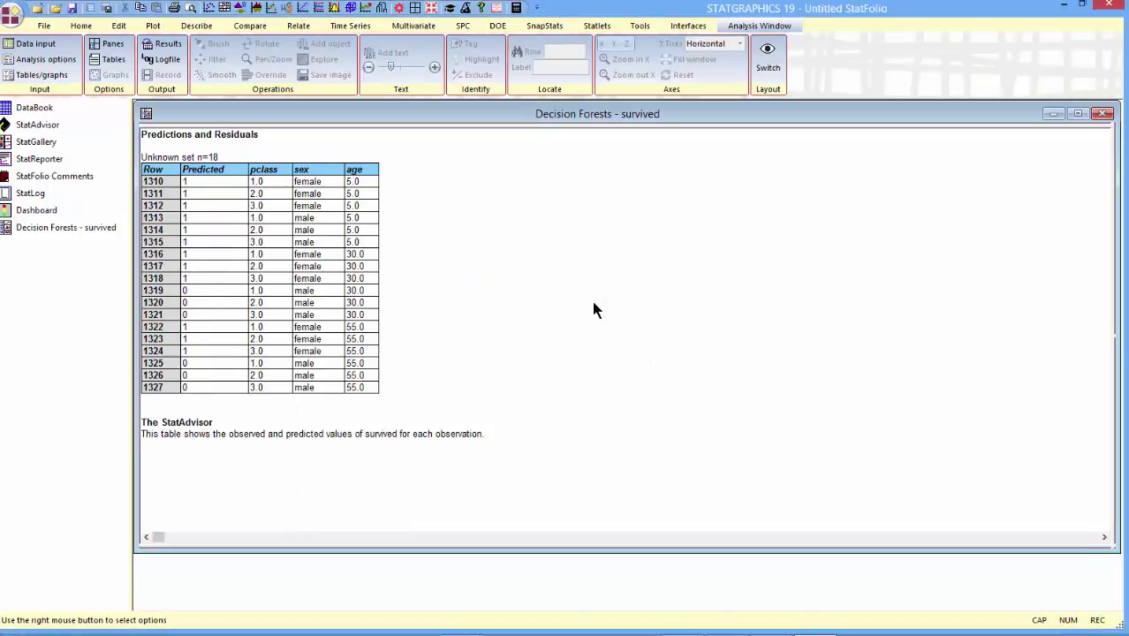